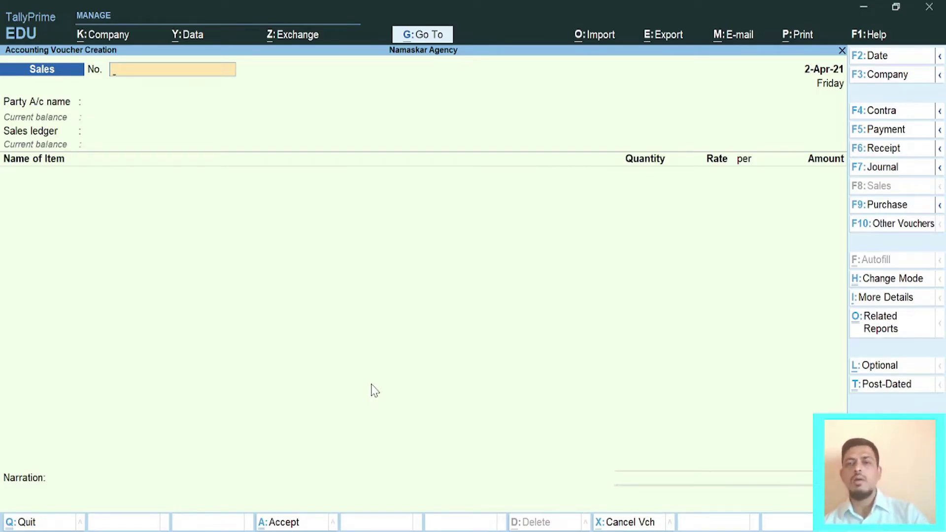
Quit the blank sales voucher and return to the Gateway of Tally.
key(Escape)
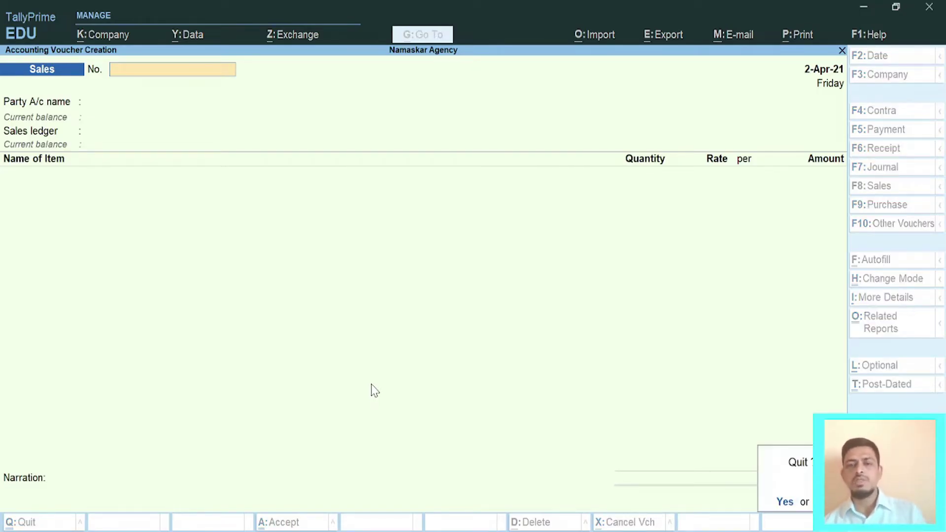
click(785, 502)
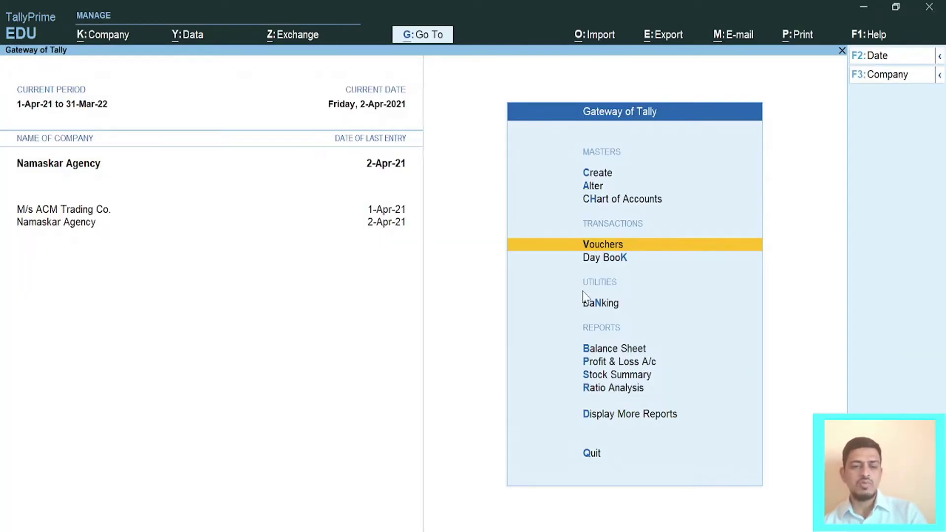
Switch to EACC Unit 4 Part 2.pdf in the browser and read the GSTR 1 e-filing instructions from Step 1 to Step 4.
key(alt+Tab)
scroll(464, 317, down, 10)
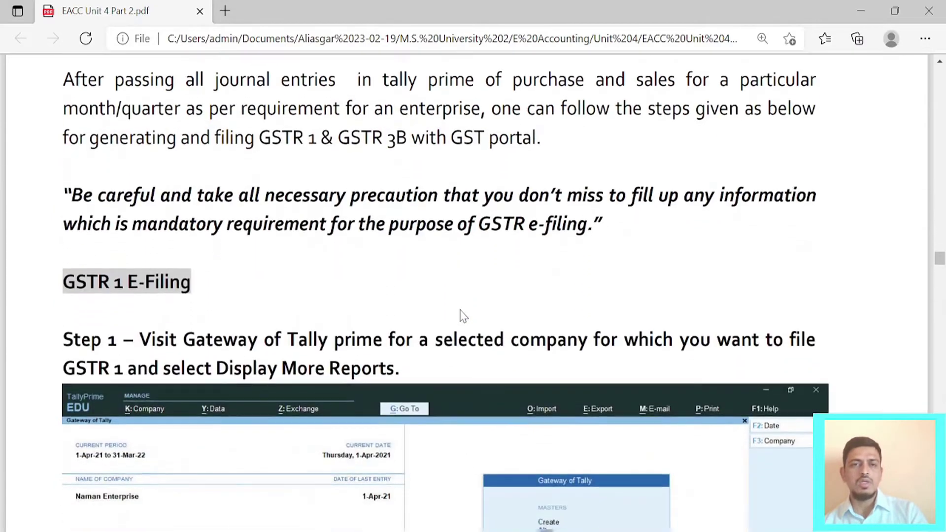
scroll(463, 317, up, 1)
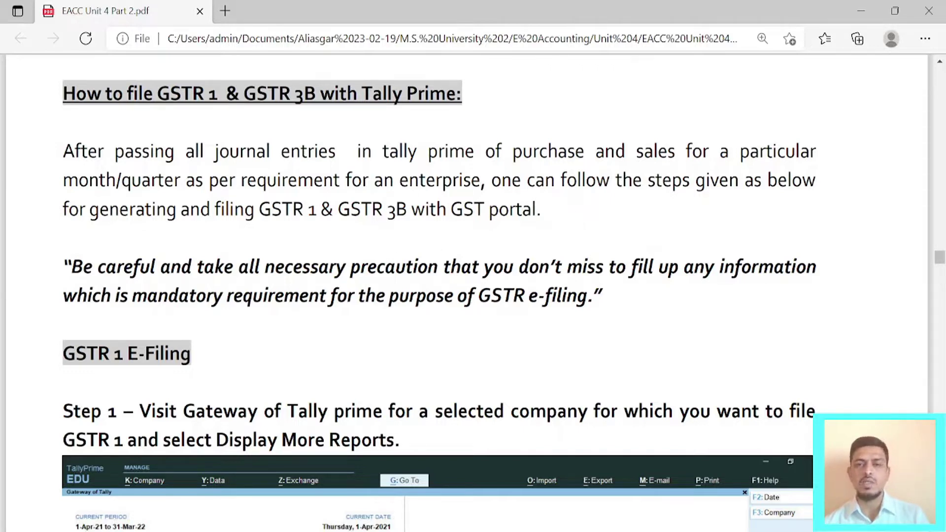
scroll(444, 296, down, 2)
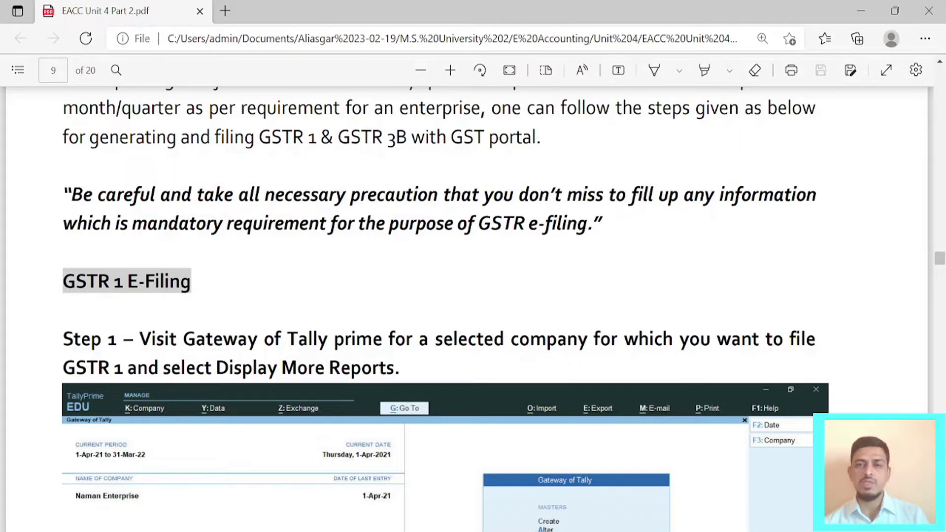
scroll(471, 294, down, 3)
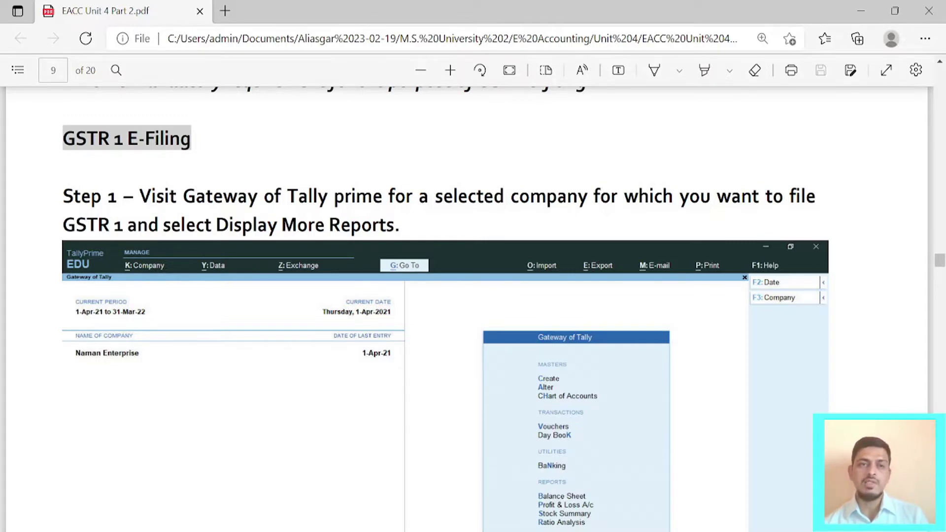
scroll(460, 258, down, 10)
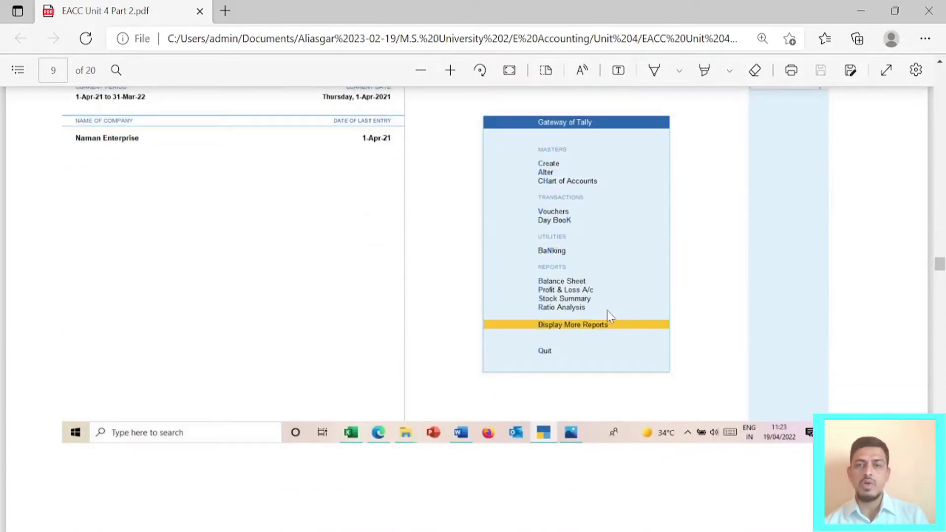
scroll(579, 298, down, 8)
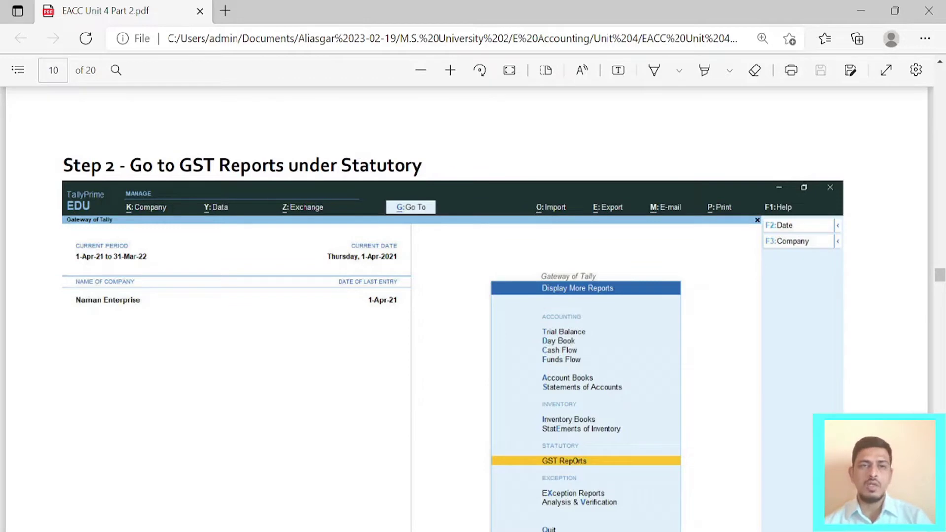
scroll(488, 258, down, 2)
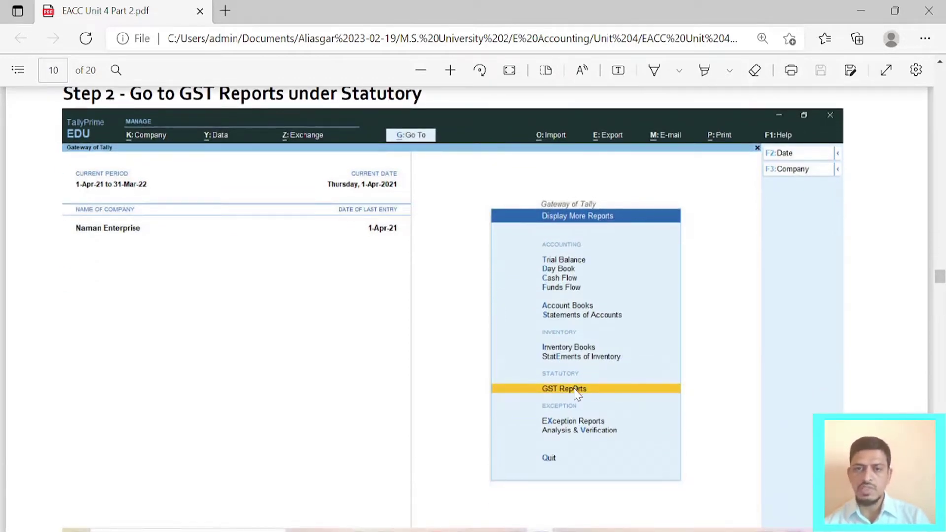
scroll(575, 389, down, 4)
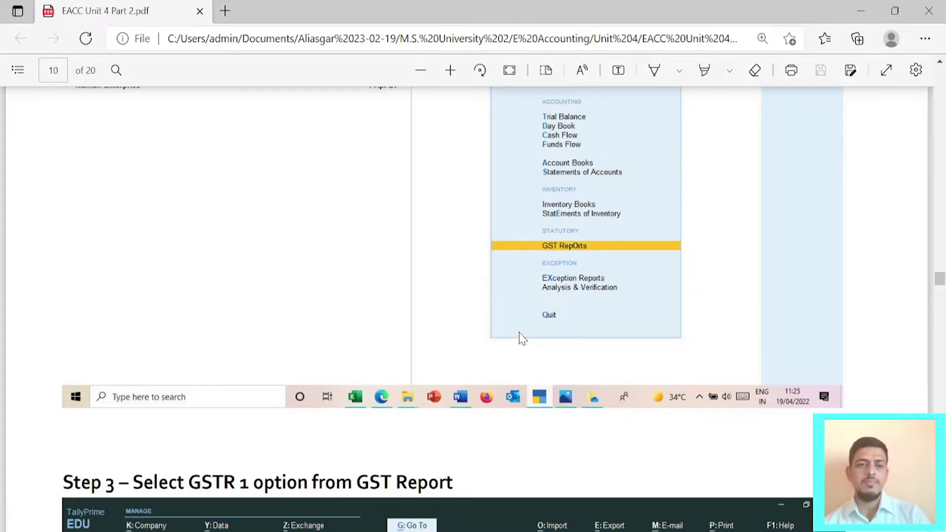
scroll(519, 334, down, 6)
scroll(507, 300, down, 4)
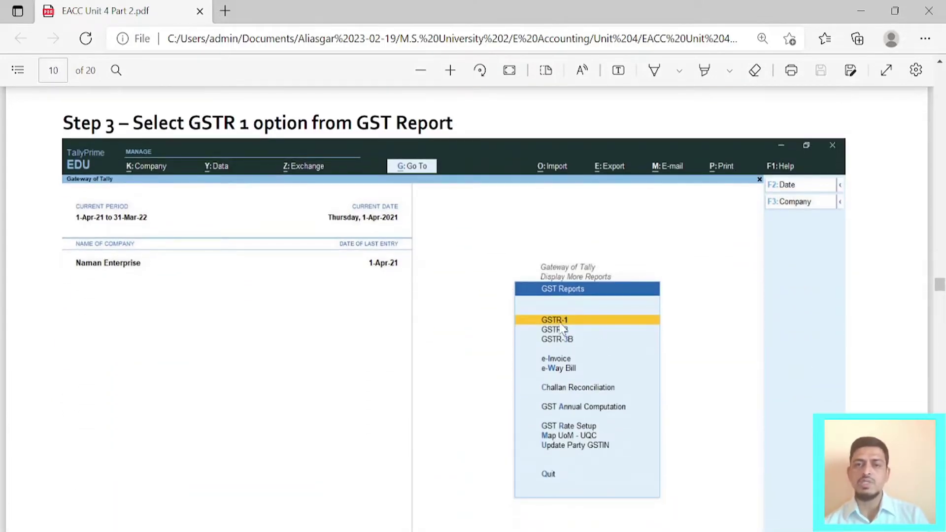
scroll(559, 324, down, 9)
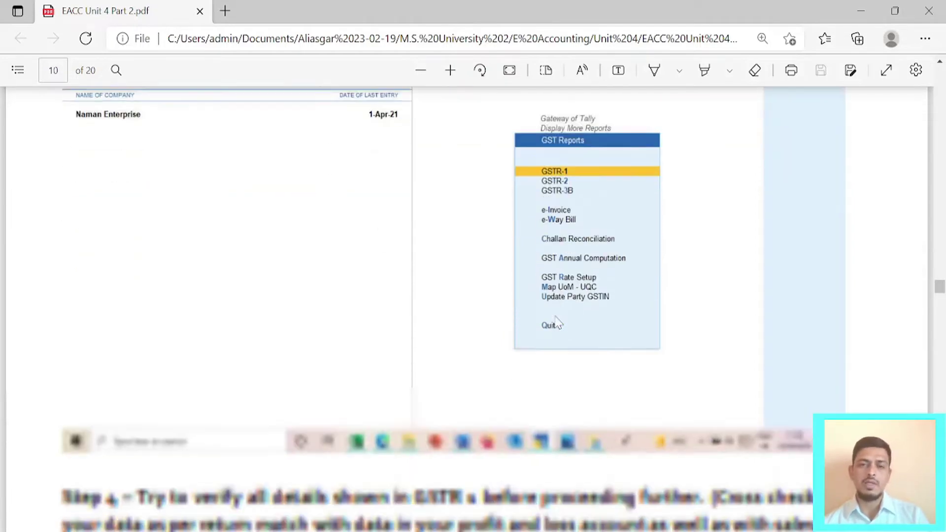
scroll(558, 324, down, 1)
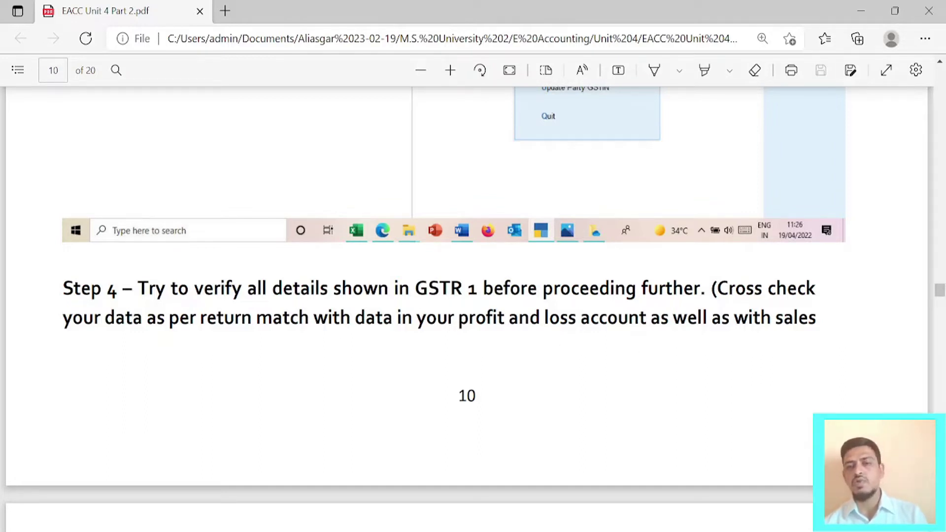
scroll(750, 343, down, 5)
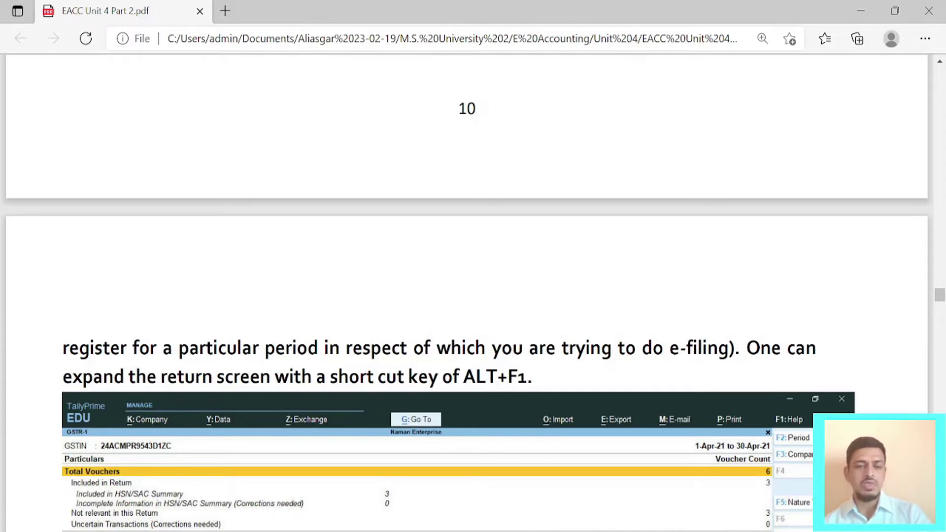
Switch back to TallyPrime and open the GSTR-1 report from the statutory GST Reports for Namaskar Agency.
key(alt+Tab)
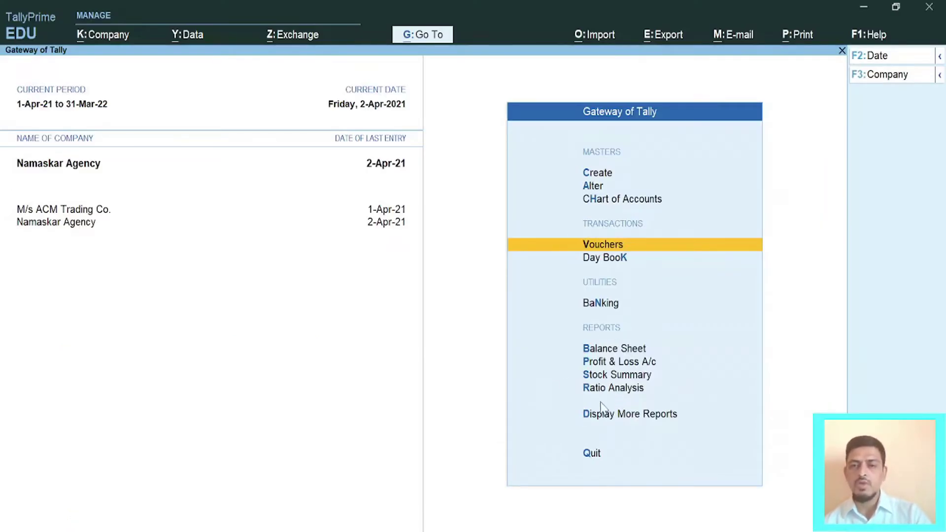
click(604, 414)
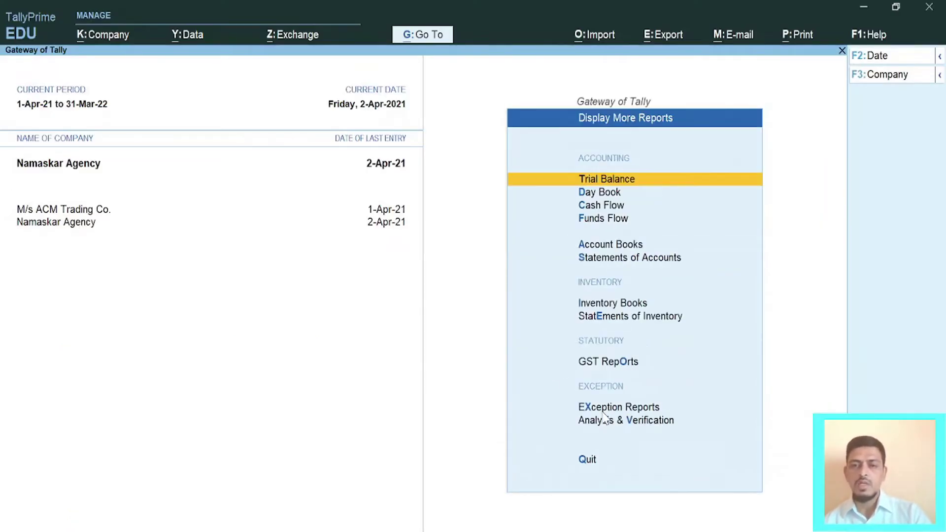
click(611, 364)
click(583, 221)
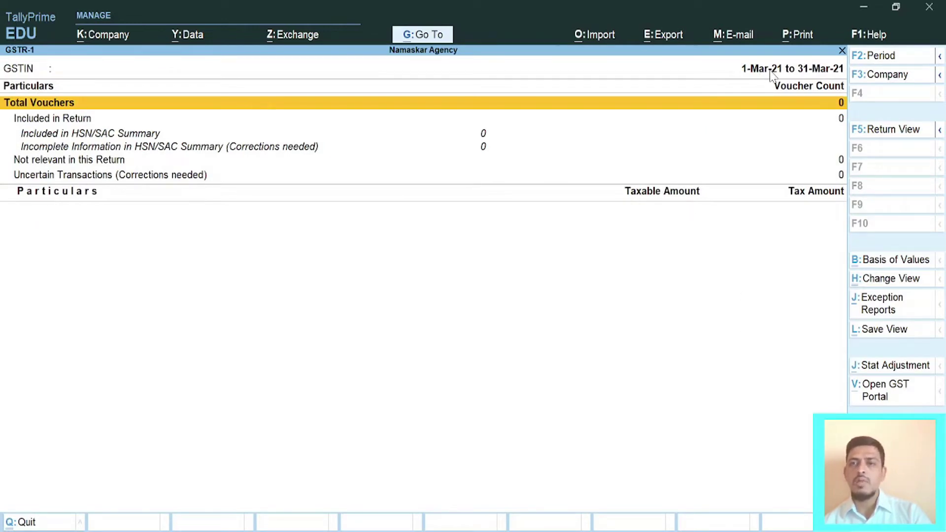
Set the GSTR-1 report period from 1-4-2021 to 2-4-2021.
click(878, 58)
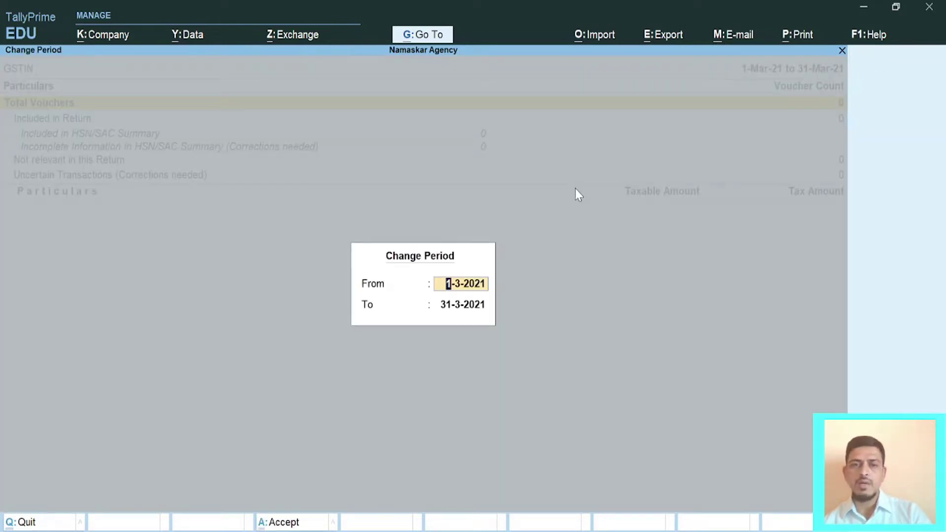
text(1-)
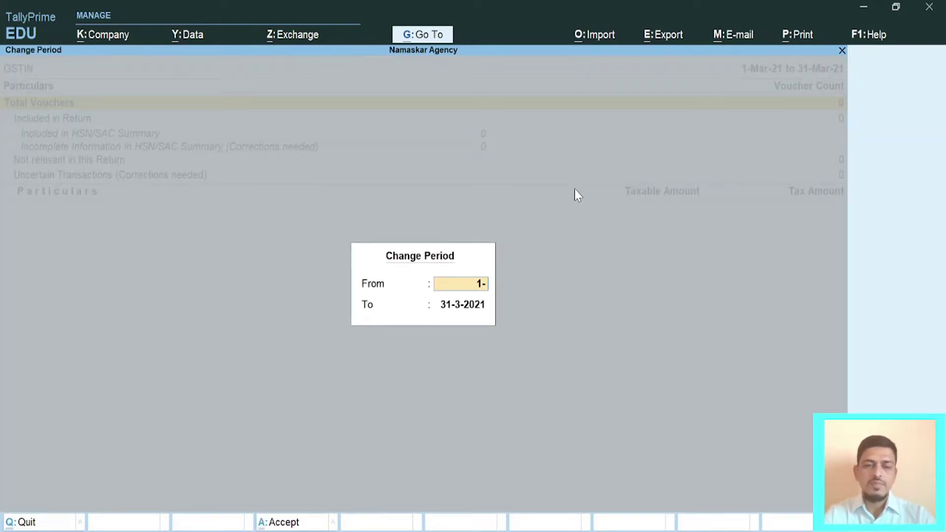
text(4-21-)
key(BackSpace)
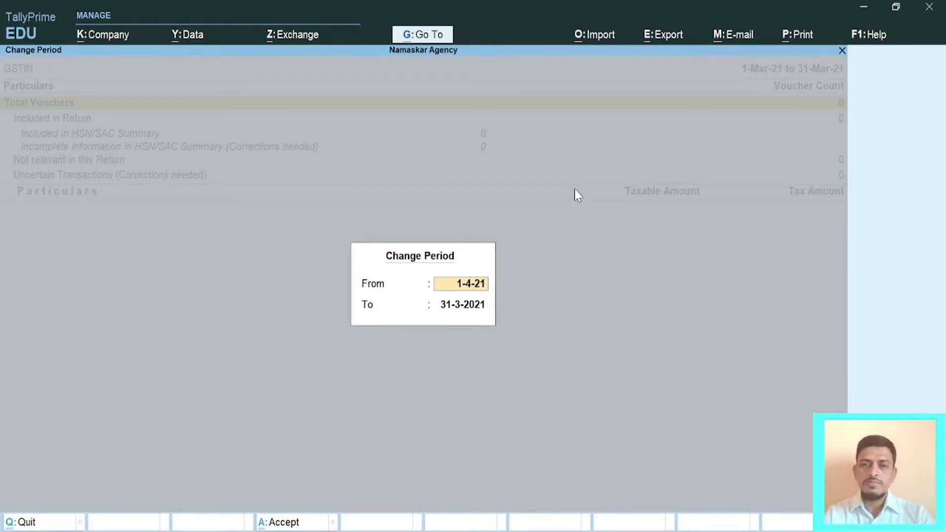
key(Return)
text(2-4-2)
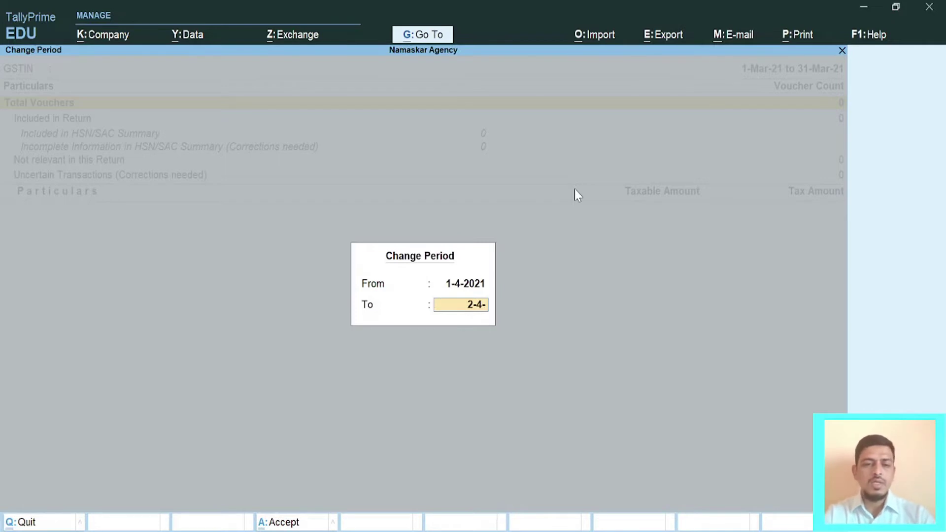
text(1)
key(Return)
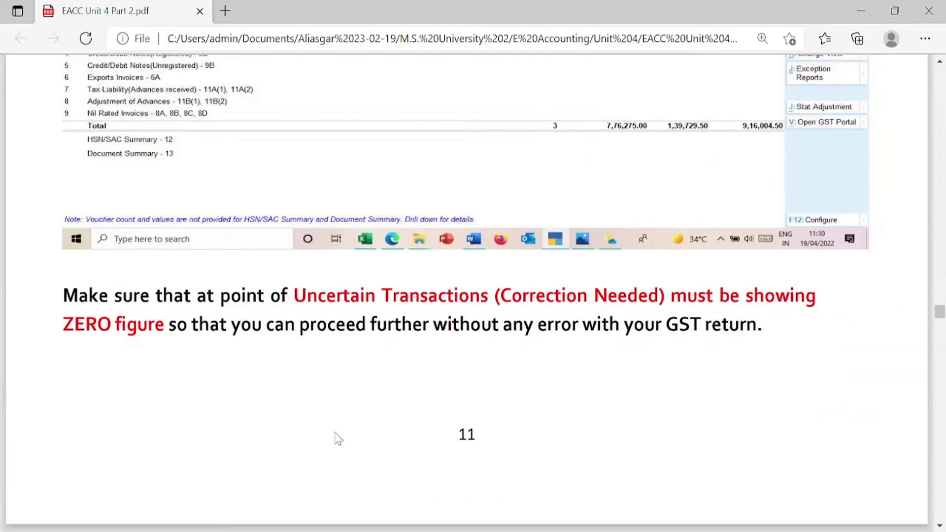
Return to the PDF guide and read Steps 6 to 8 on exporting GSTR 1 to Excel and where the file is saved.
scroll(300, 454, down, 10)
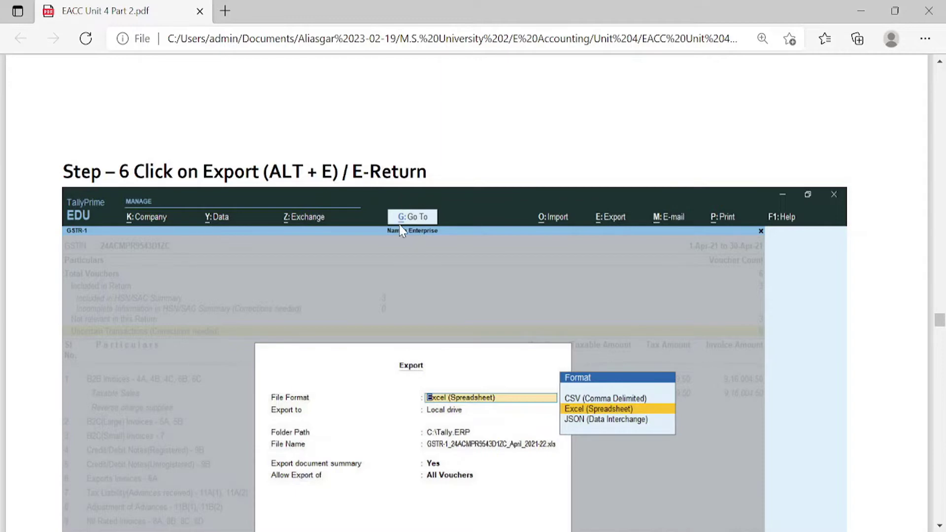
scroll(401, 226, down, 3)
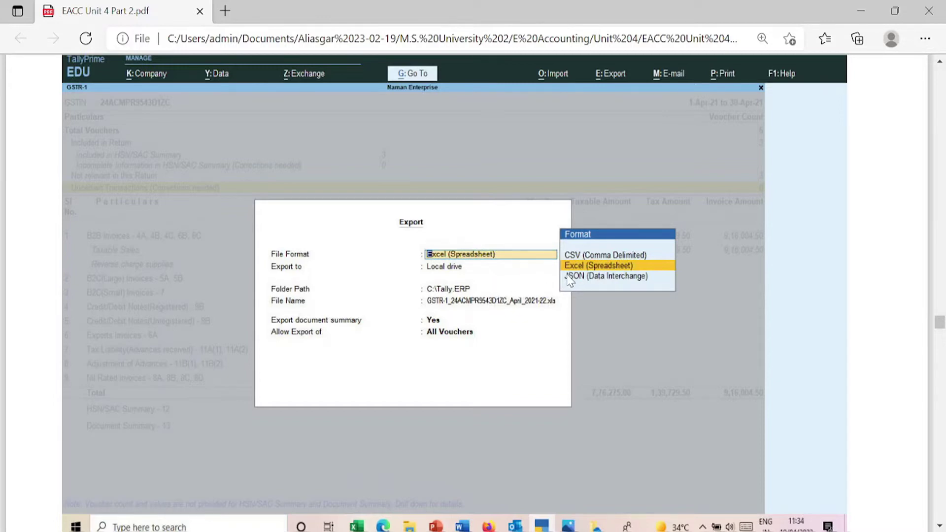
scroll(571, 281, down, 6)
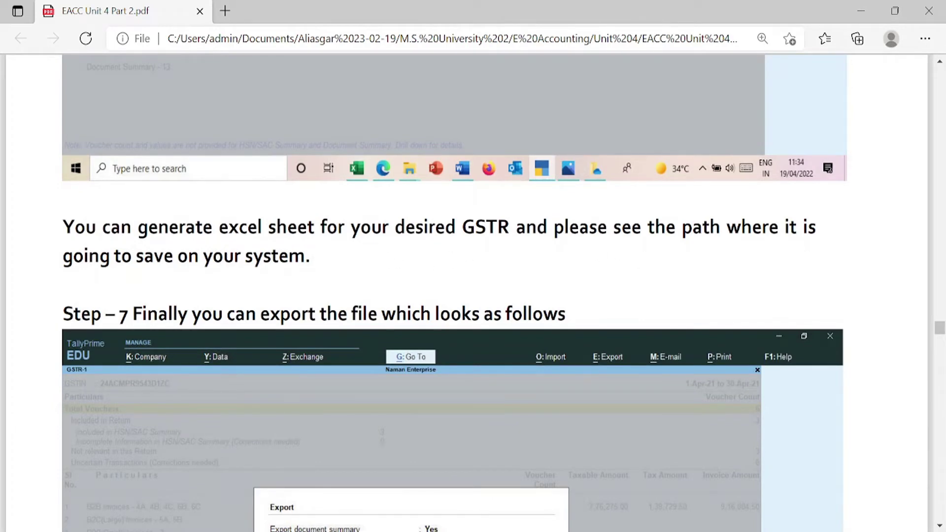
scroll(330, 268, down, 1)
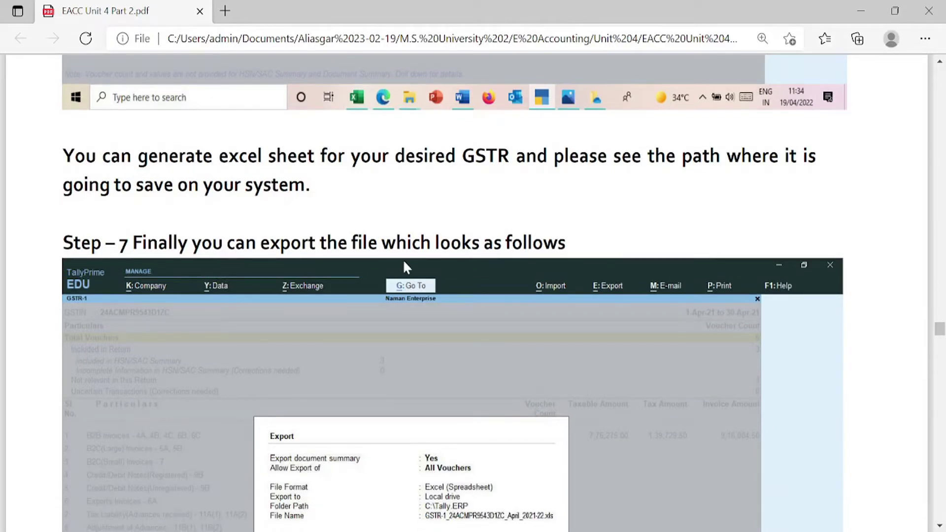
scroll(518, 240, down, 2)
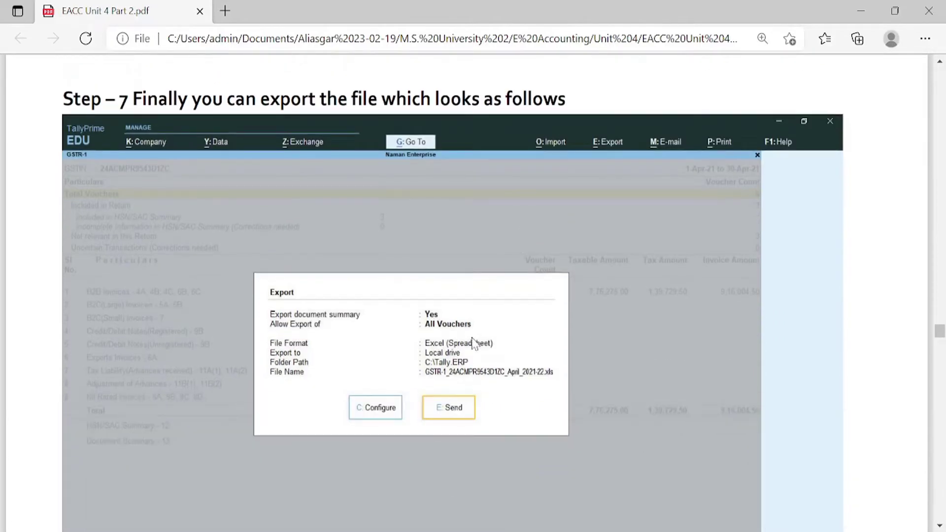
scroll(471, 408, down, 9)
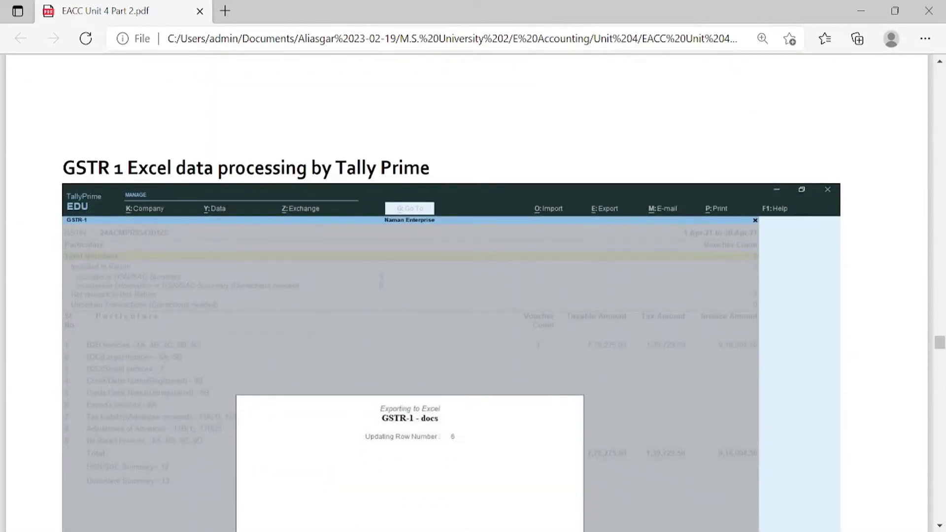
scroll(478, 296, down, 5)
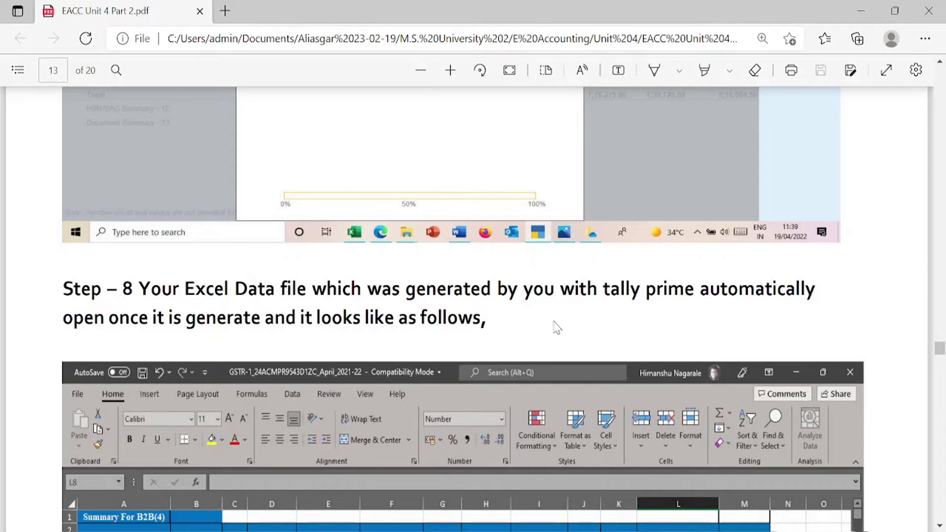
scroll(555, 320, down, 7)
scroll(551, 301, down, 10)
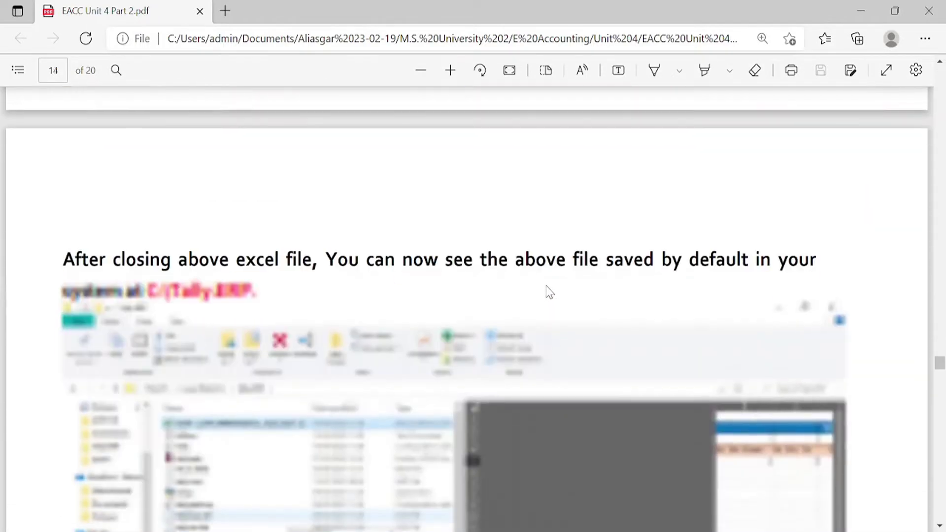
scroll(545, 288, down, 3)
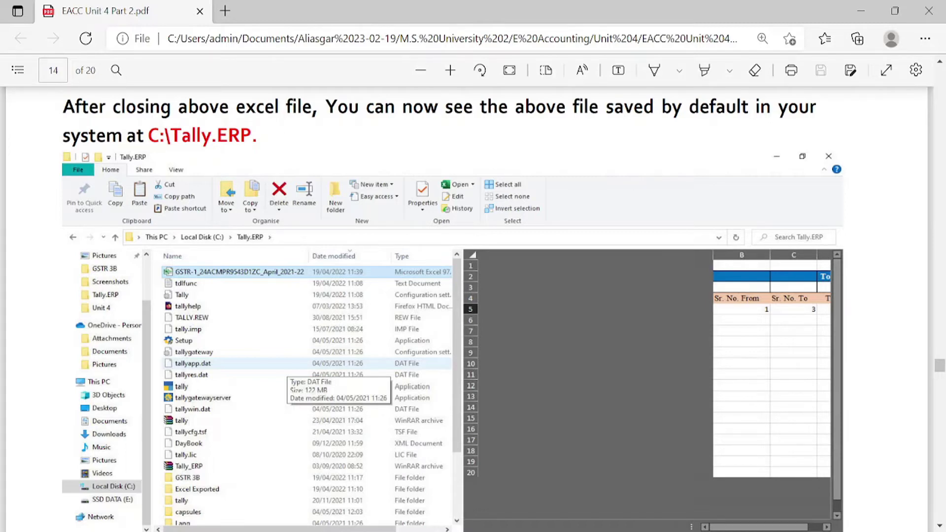
scroll(390, 183, down, 5)
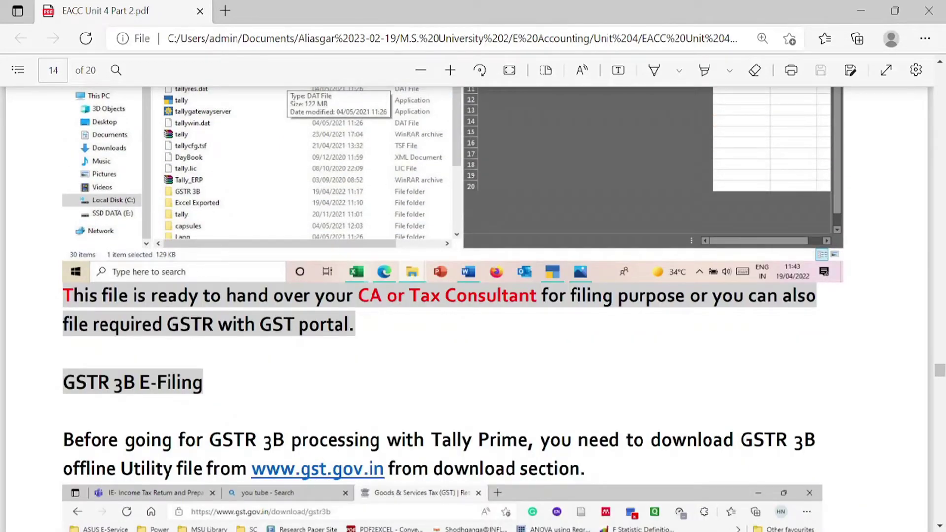
scroll(276, 276, up, 1)
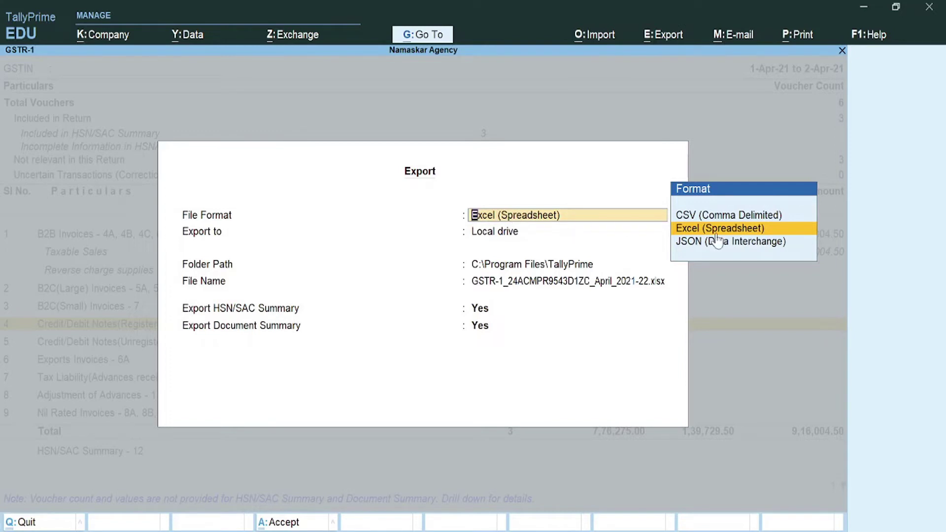
Export GSTR-1 as Excel (Spreadsheet) to C:\Program Files\TallyPrime, keeping the HSN/SAC and document summaries at Yes and overwriting the existing file.
click(702, 228)
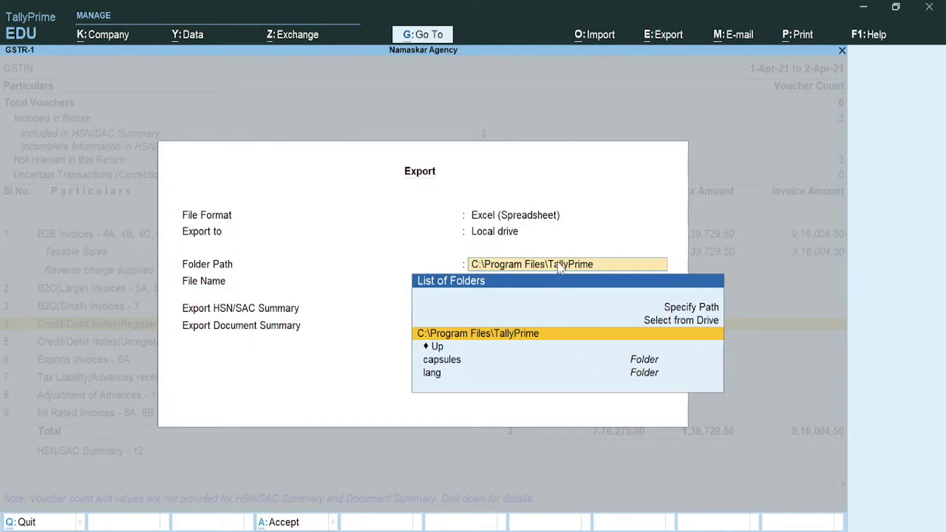
click(516, 335)
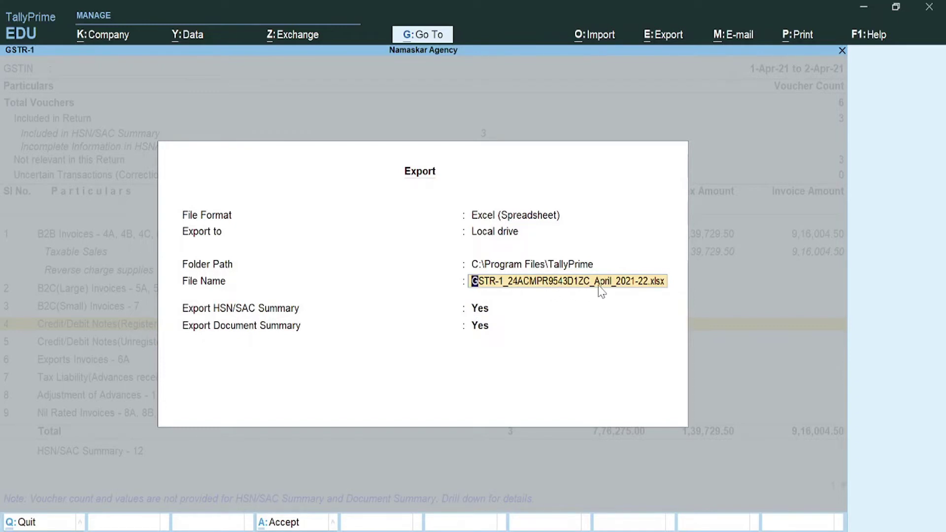
key(Return)
key(Return)
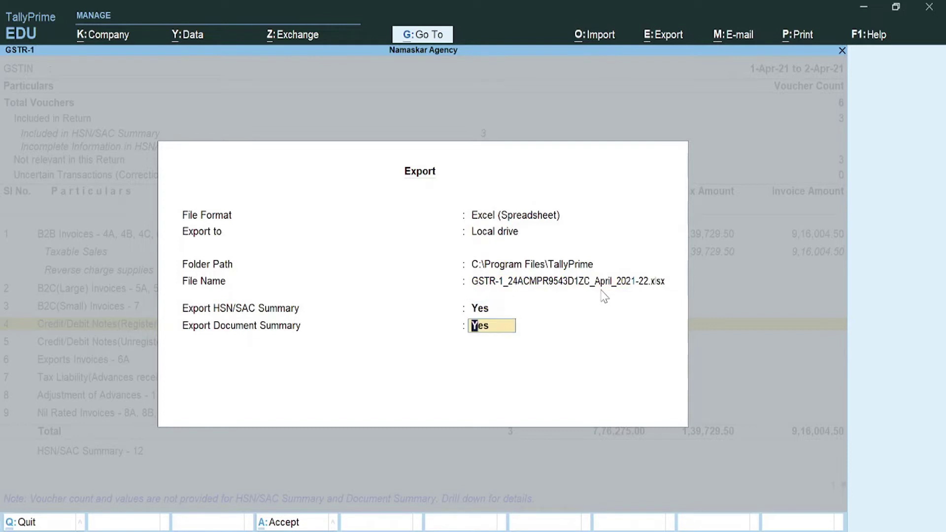
key(Return)
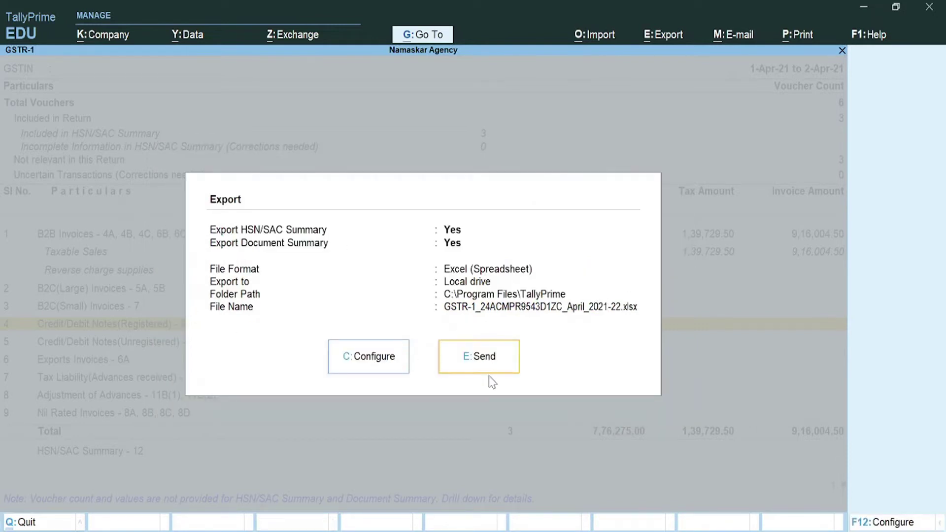
click(482, 366)
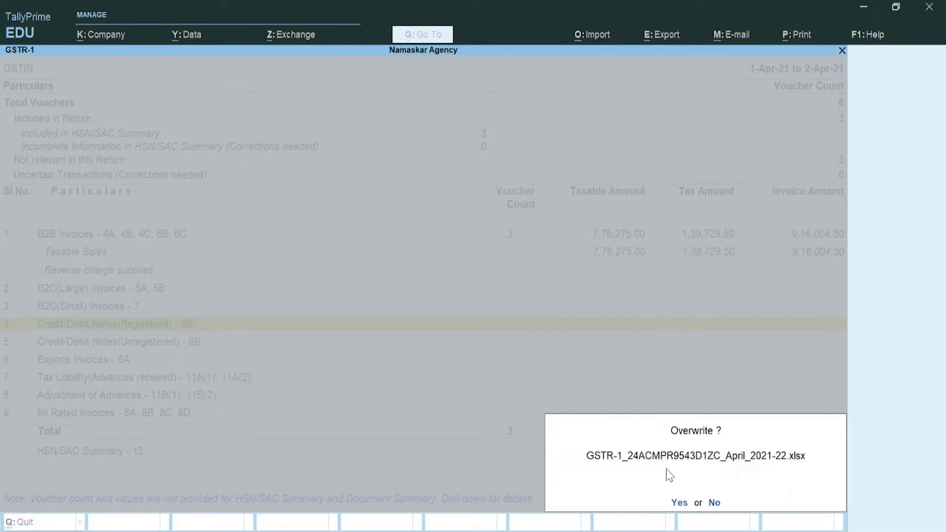
click(679, 503)
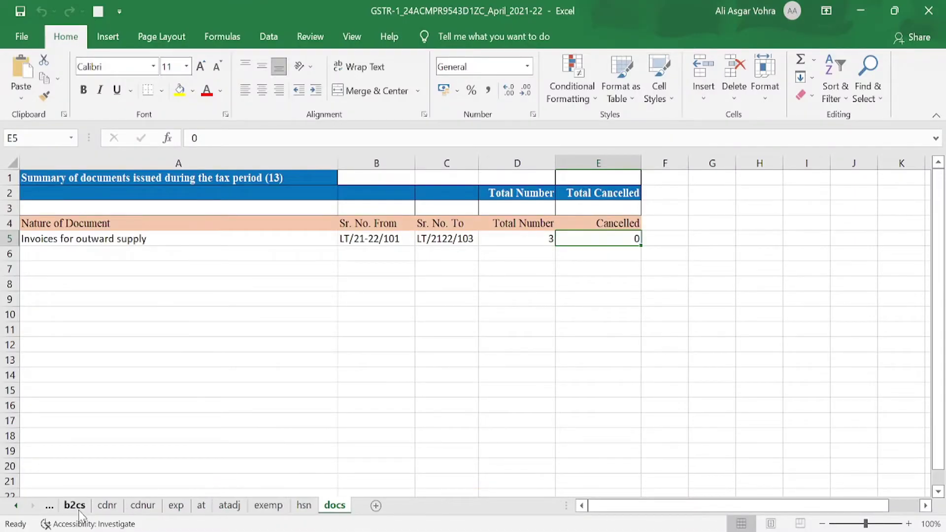
Look through the sheets of the exported GSTR-1 workbook, from docs back to b2b.
click(15, 508)
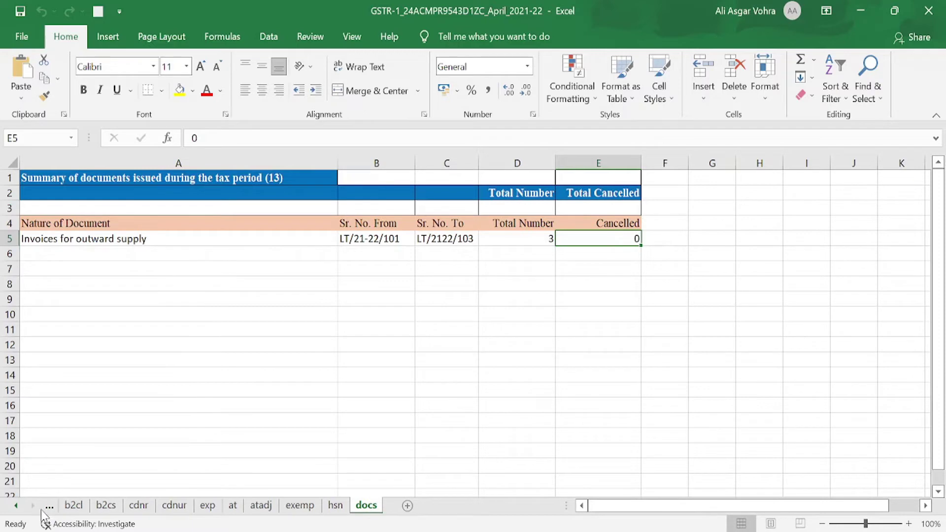
click(17, 506)
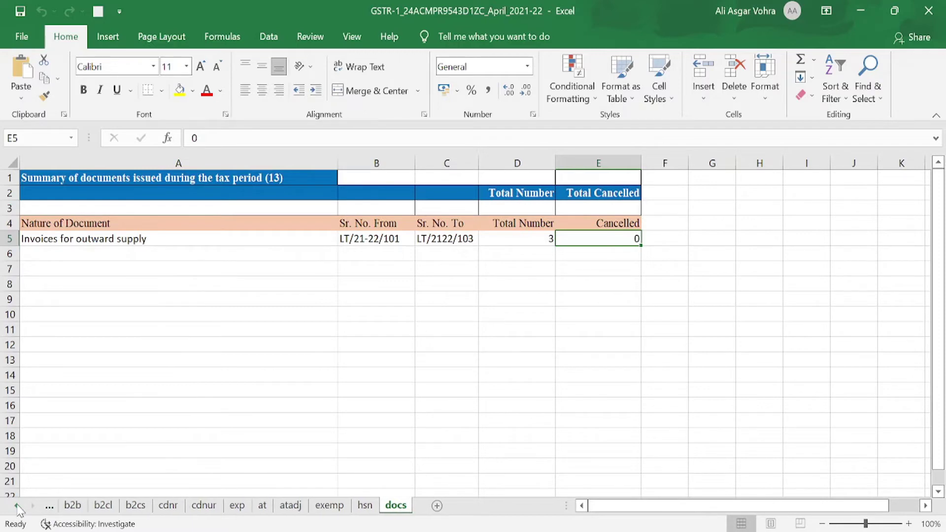
click(17, 506)
click(156, 506)
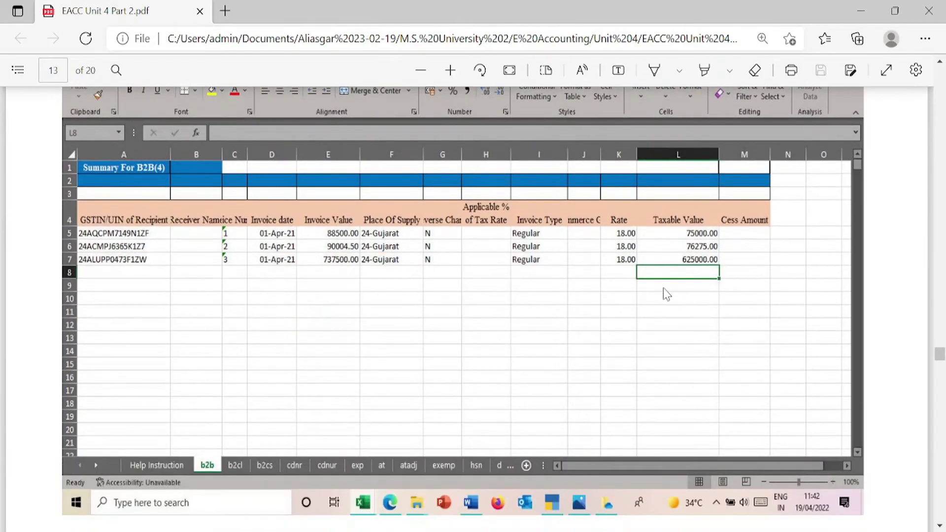
Return to the PDF guide and read the GSTR 3B E-Filing section on downloading, extracting and placing the offline utility file.
scroll(667, 281, down, 10)
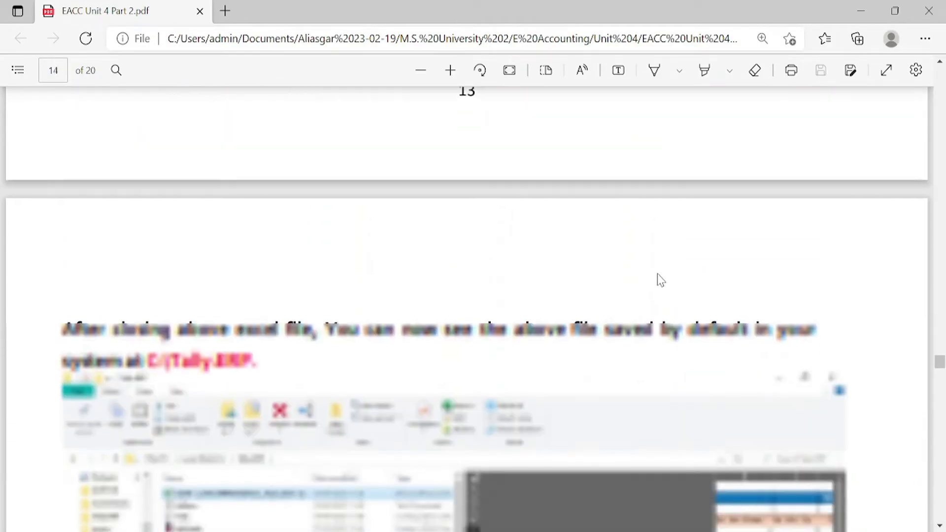
scroll(471, 252, down, 15)
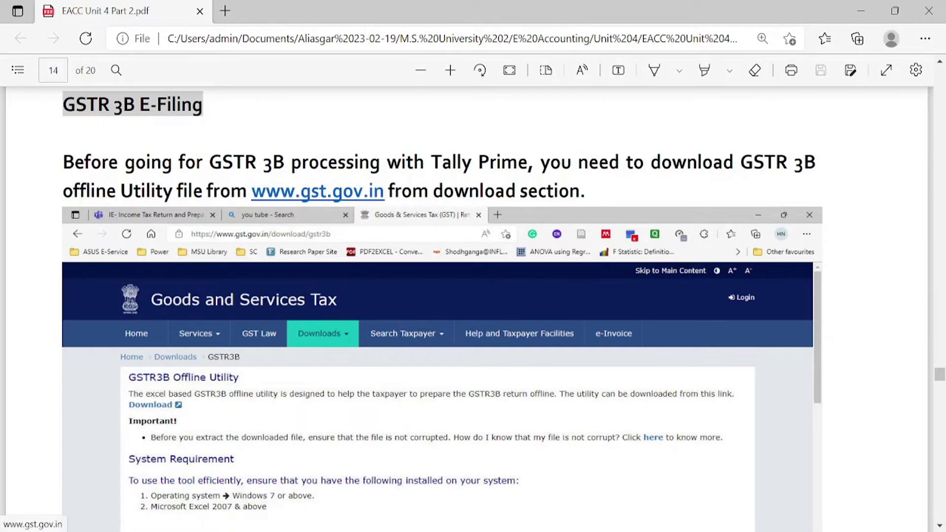
scroll(488, 219, down, 3)
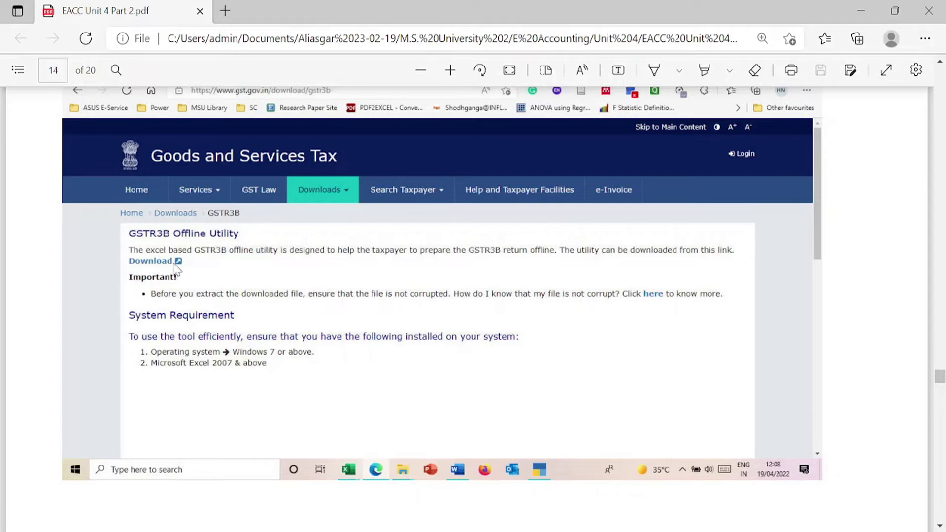
scroll(178, 267, down, 6)
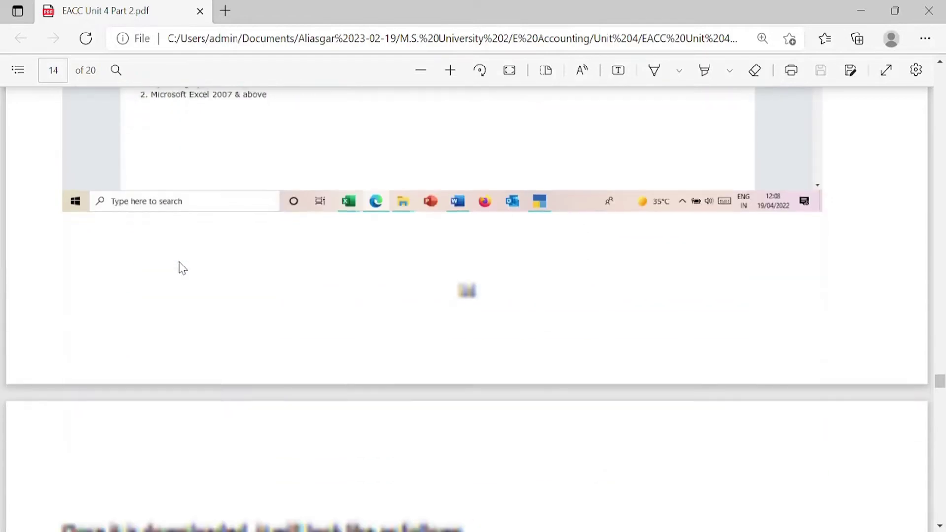
scroll(193, 267, down, 6)
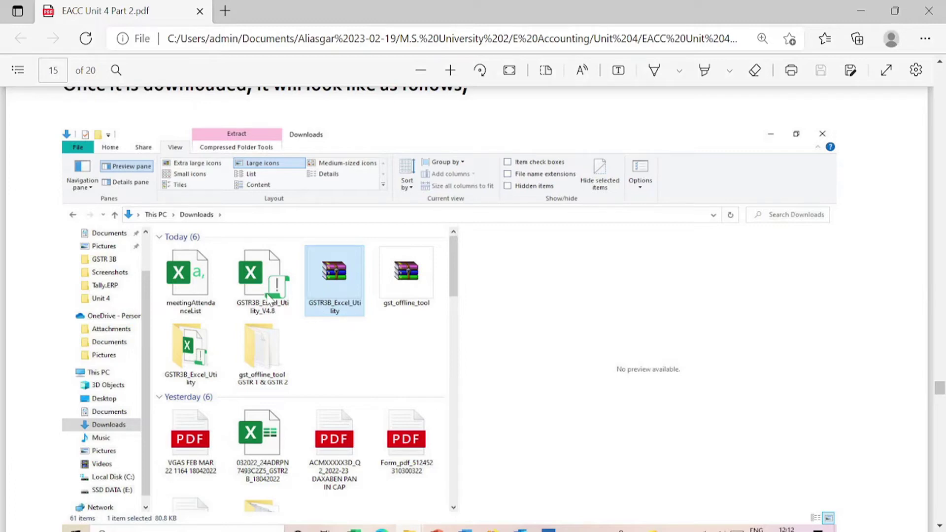
scroll(272, 296, down, 10)
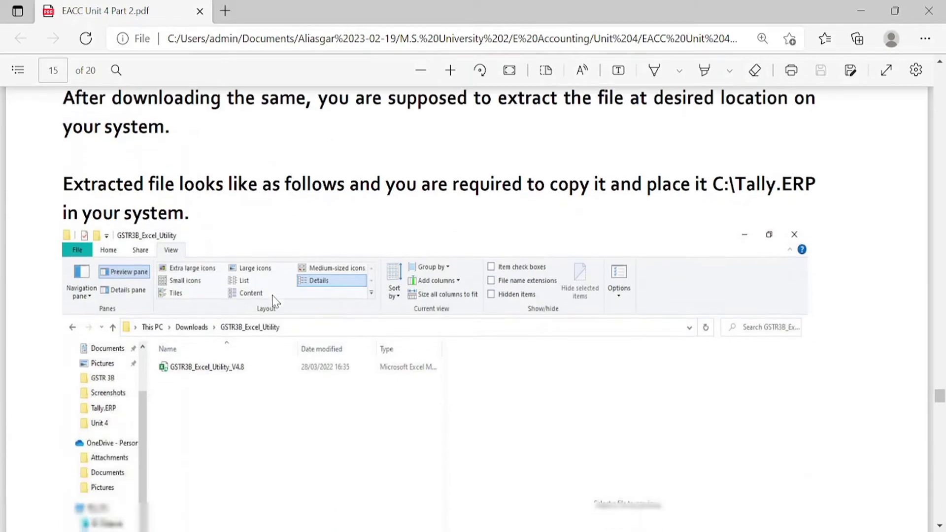
scroll(275, 301, down, 3)
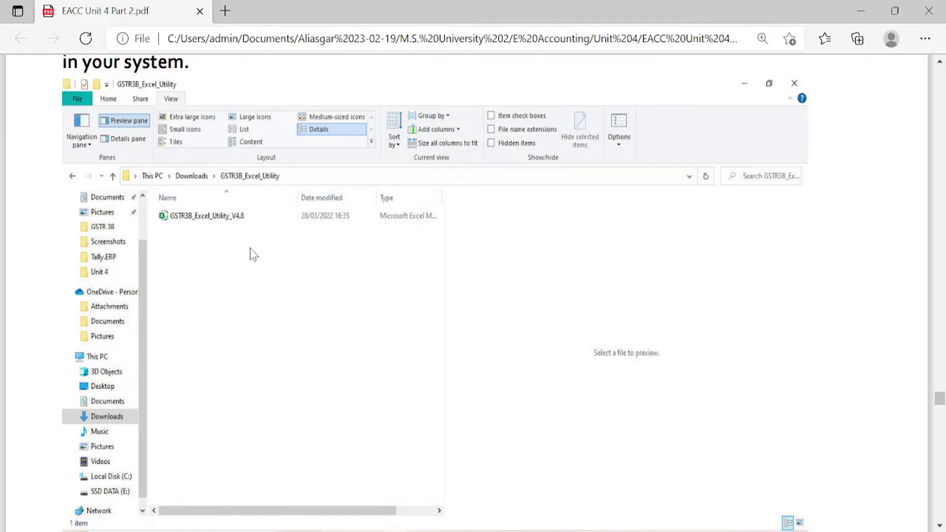
Read Steps 1 and 2 of GSTR 3B processing with TallyPrime in the PDF guide.
scroll(236, 239, down, 10)
scroll(269, 277, down, 4)
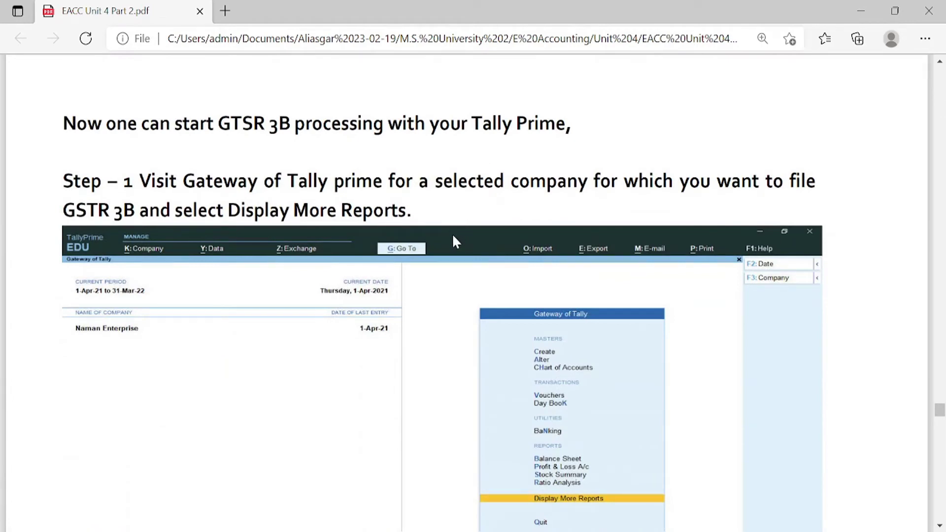
scroll(451, 241, down, 9)
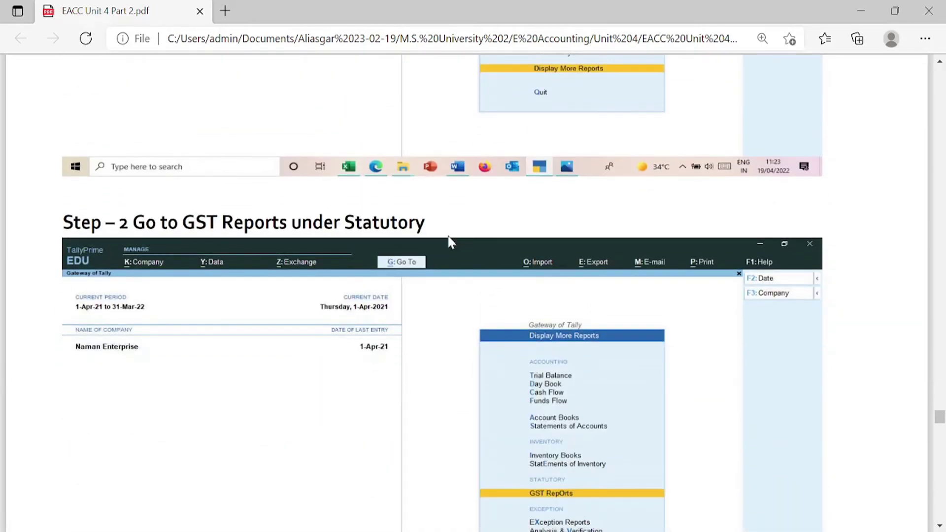
scroll(450, 241, down, 6)
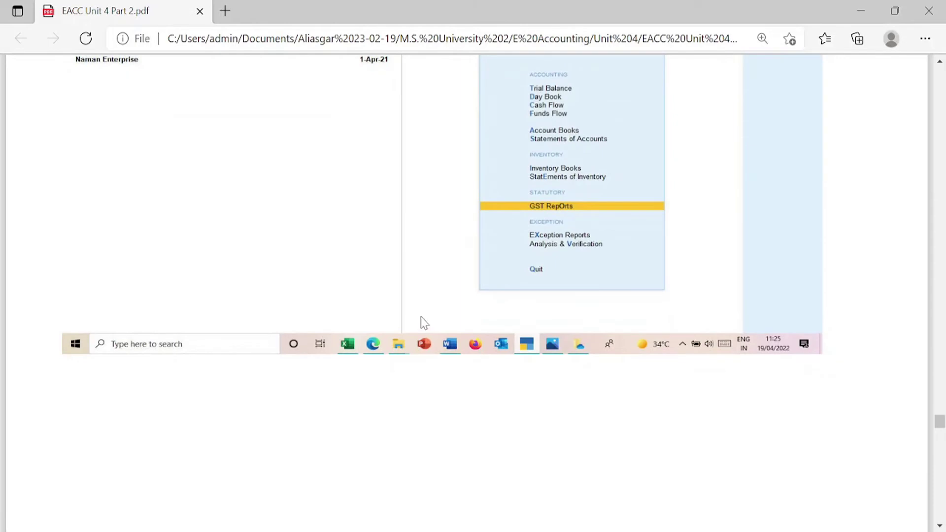
Switch to TallyPrime, leave the GSTR-1 report and open the GSTR-3B report for Namaskar Agency.
key(alt+Tab)
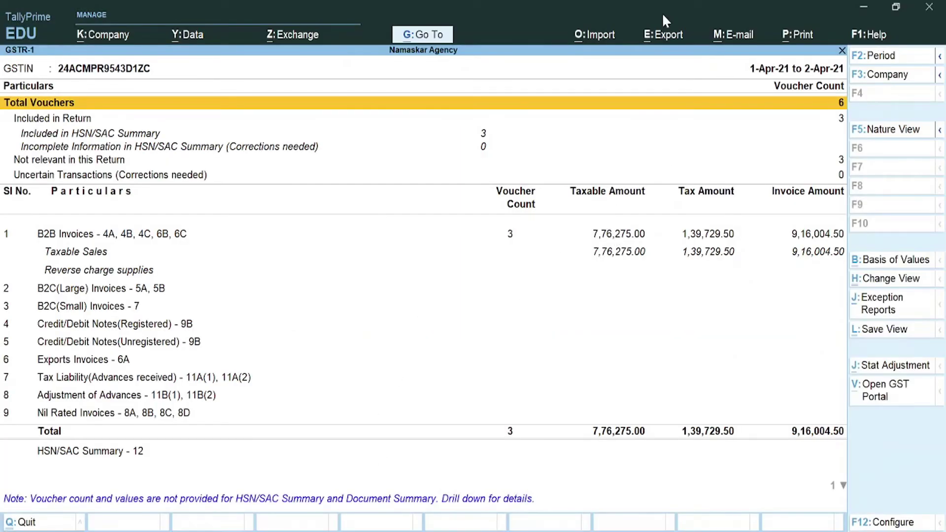
key(Escape)
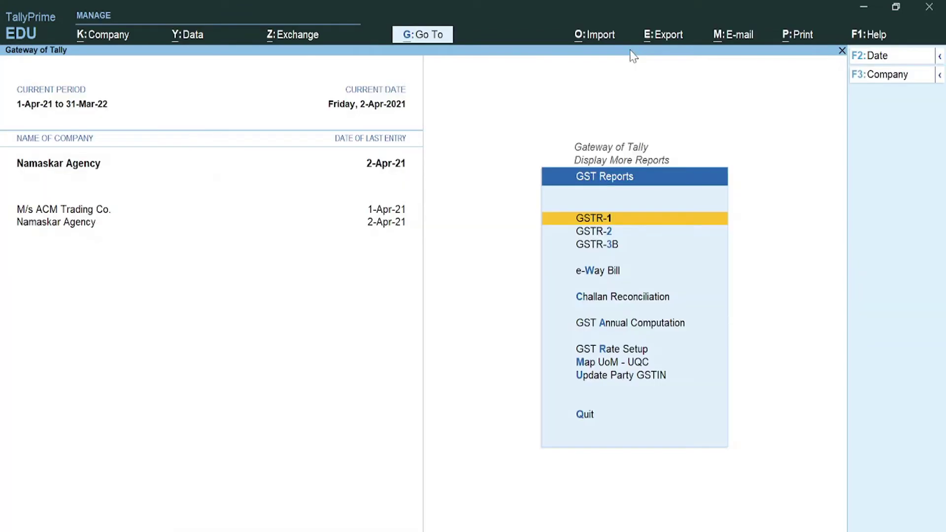
click(612, 246)
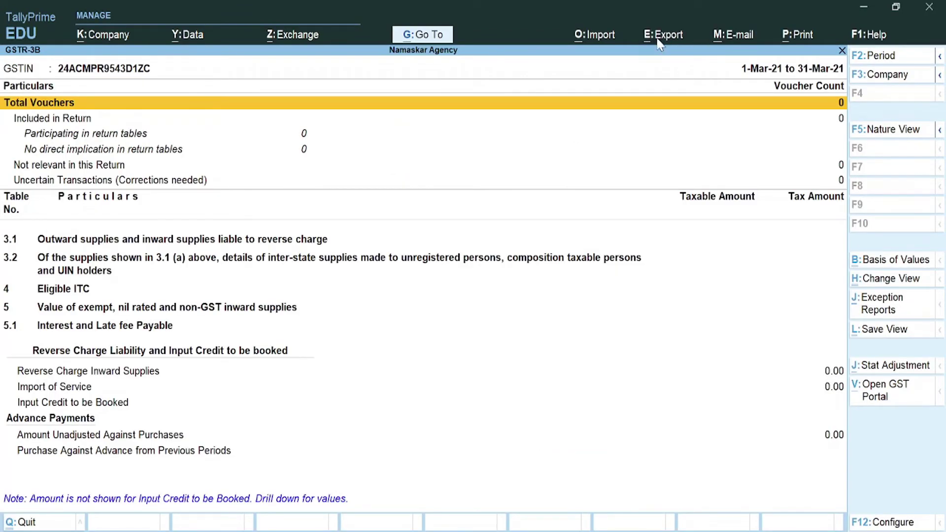
Start exporting the GSTR-3B return as Excel (Spreadsheet) to the folder C:\Program Files\TallyPrime.
click(659, 39)
click(668, 87)
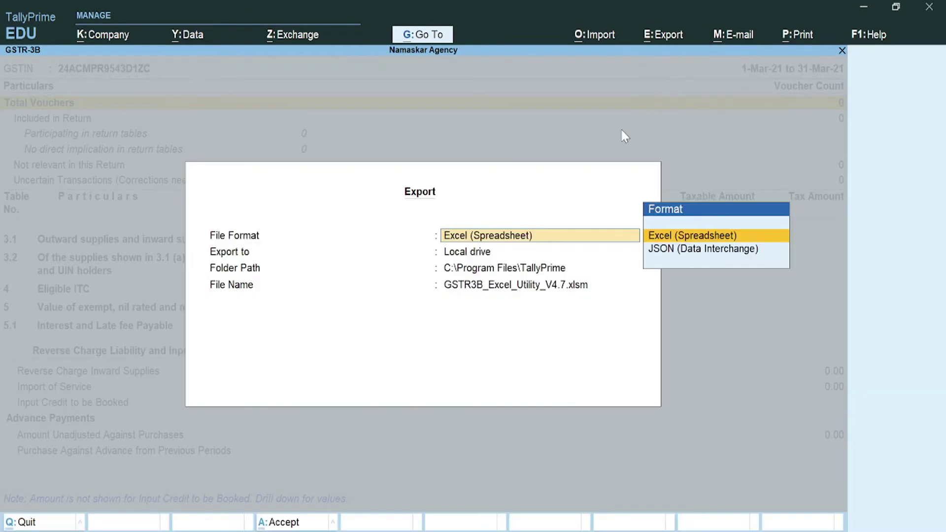
key(Return)
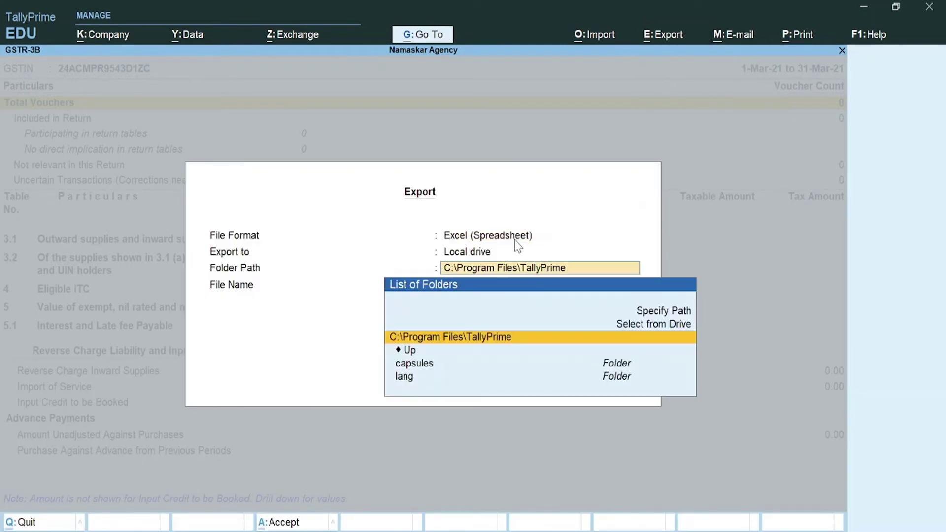
key(Return)
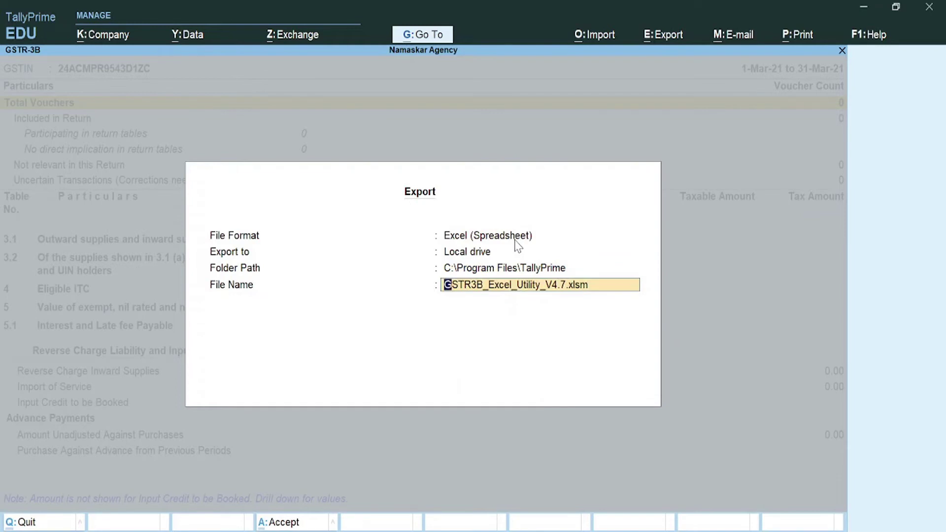
key(Return)
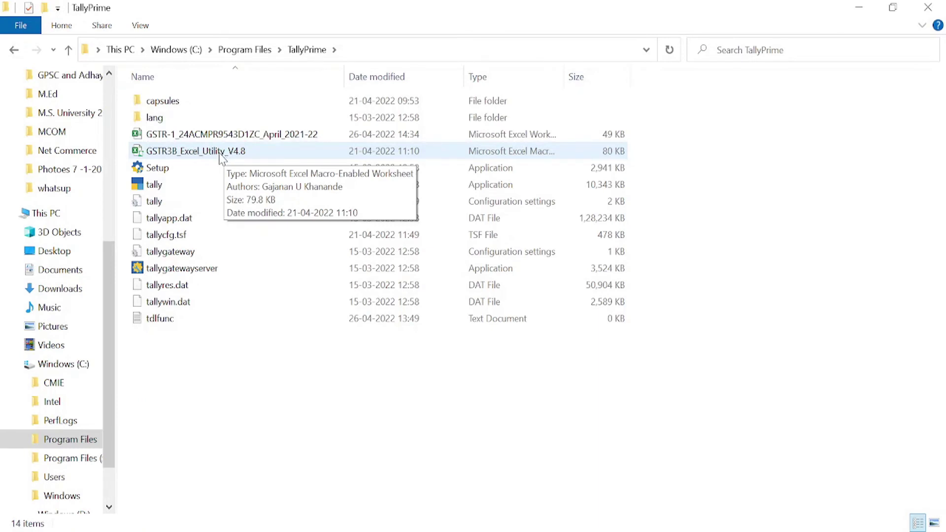
Switch to File Explorer and check the exact name of the GSTR3B Excel utility file in C:\Program Files\TallyPrime.
click(220, 153)
right_click(221, 154)
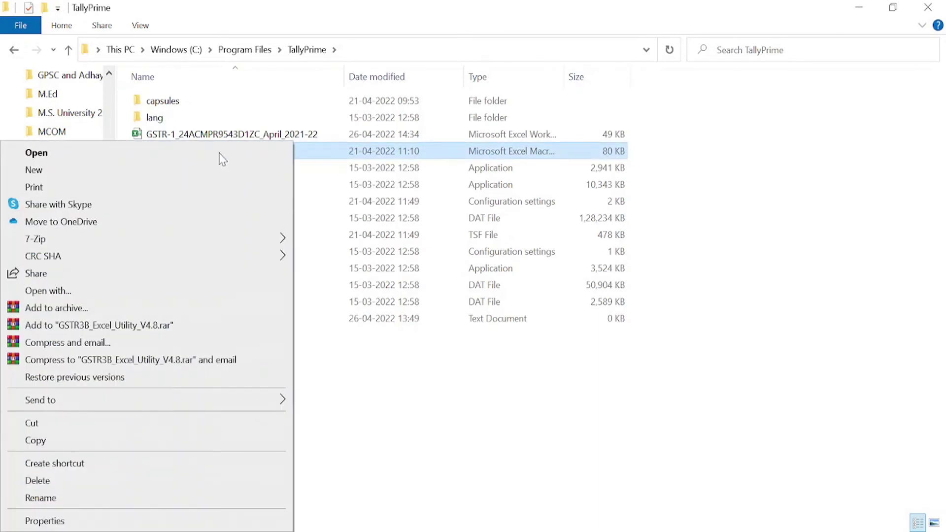
click(89, 499)
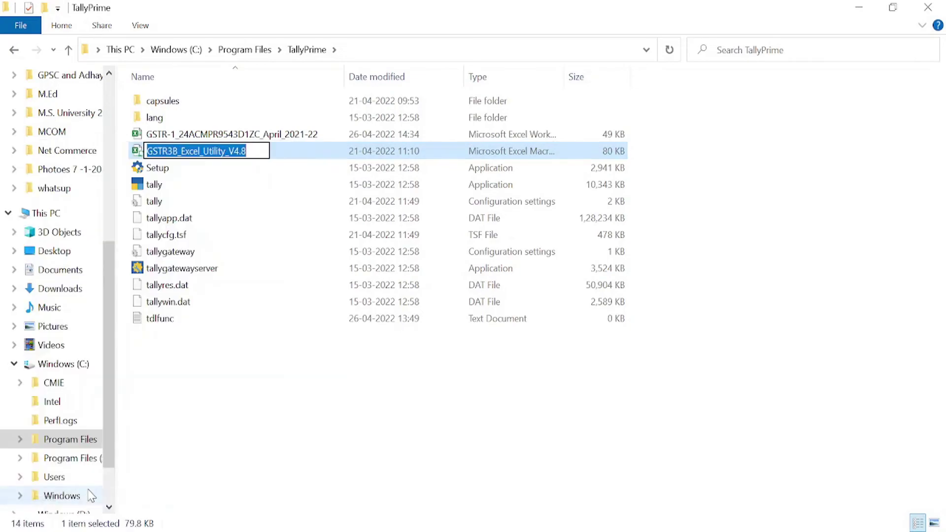
key(Return)
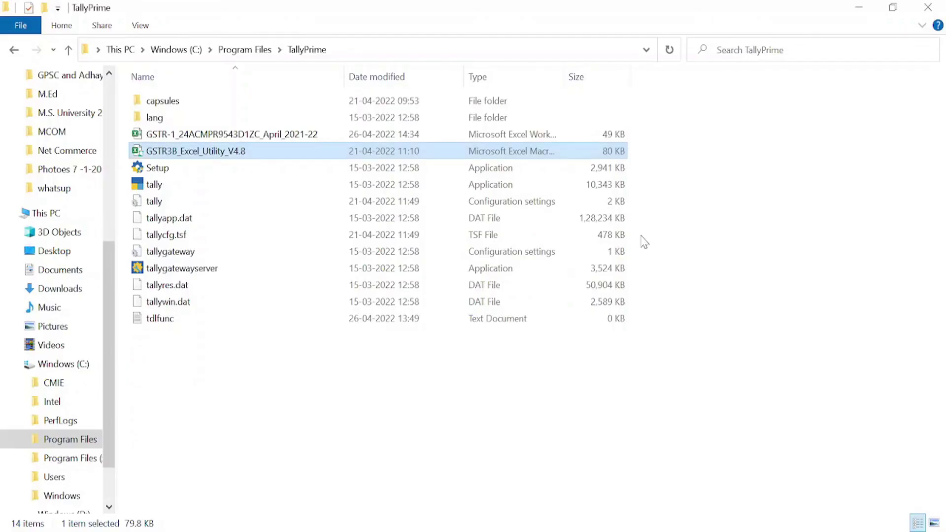
Return to TallyPrime, set the export file name to GSTR3B_Excel_Utility_V4.8.xlsm and export the GSTR-3B return.
key(alt+Tab)
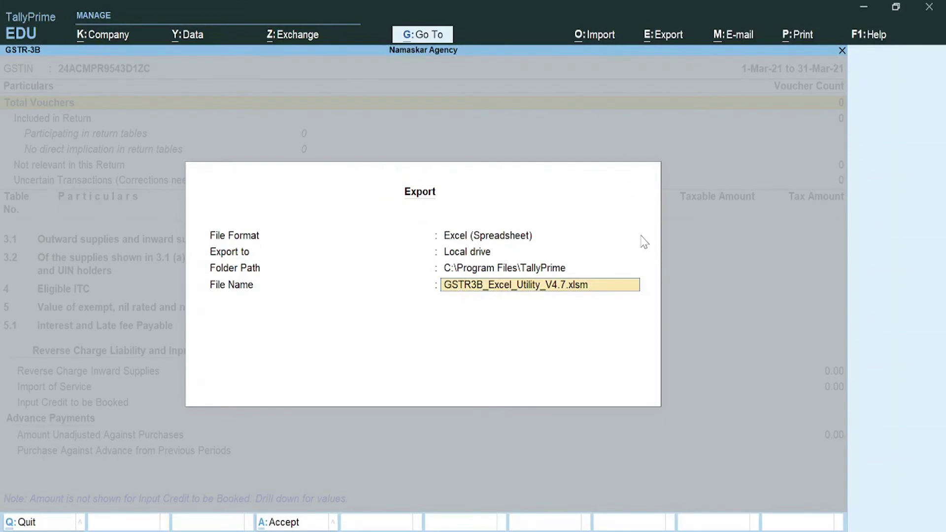
key(Right)
key(Right)
key(Right)
key(Right)
key(Right)
key(Right)
key(Right)
key(Right)
key(Right)
key(Right)
text(8)
key(Return)
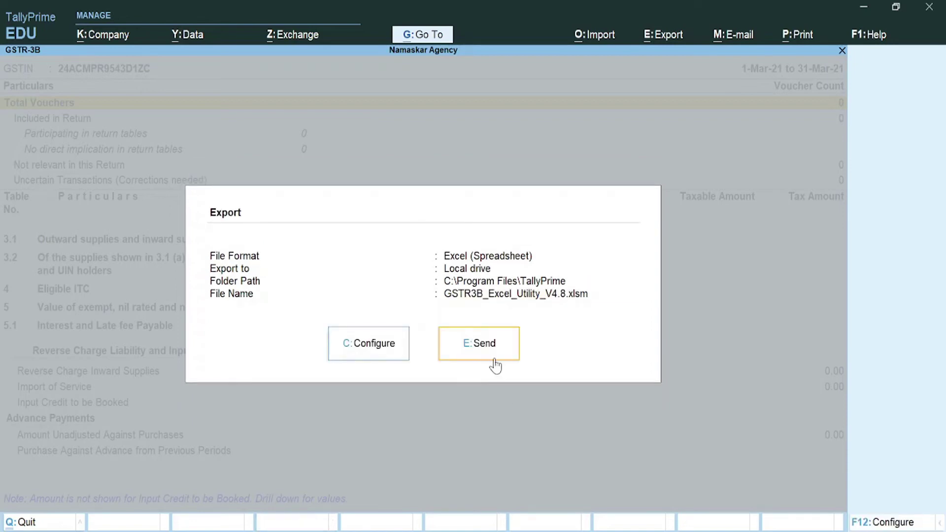
click(474, 335)
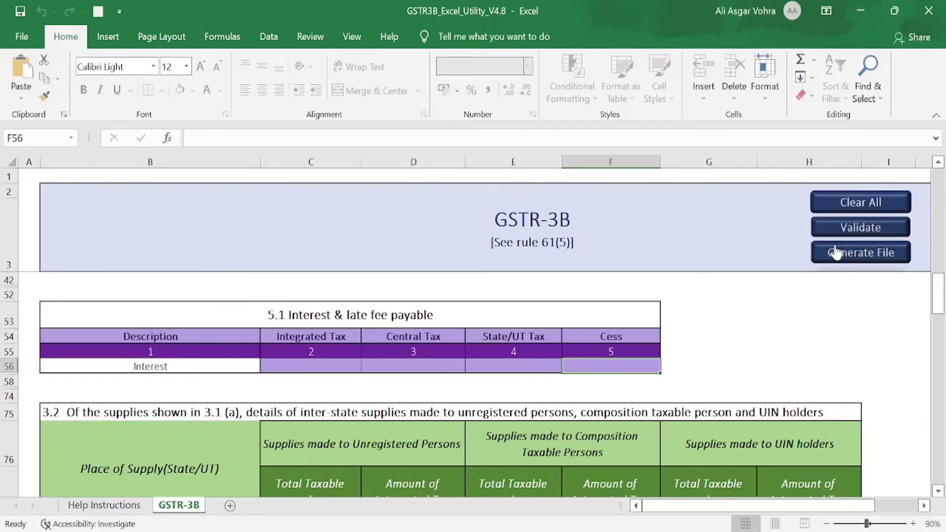
Review the tables of the exported GSTR-3B sheet, from section 3.2 back up to section 3.1.
scroll(701, 345, down, 3)
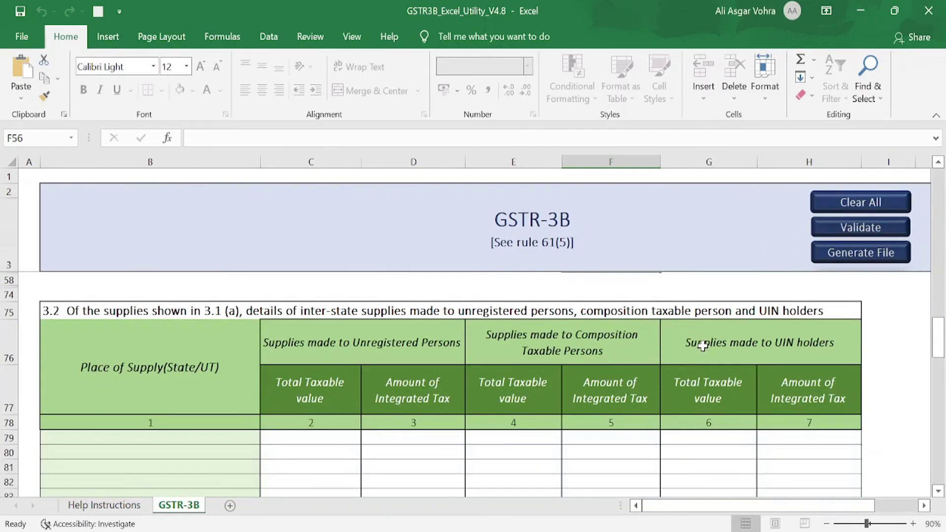
scroll(524, 323, up, 4)
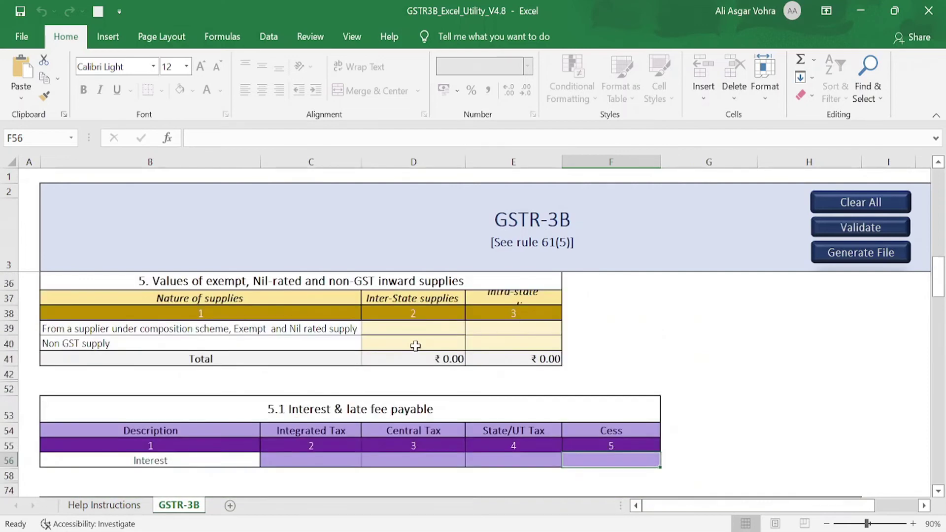
scroll(416, 345, up, 8)
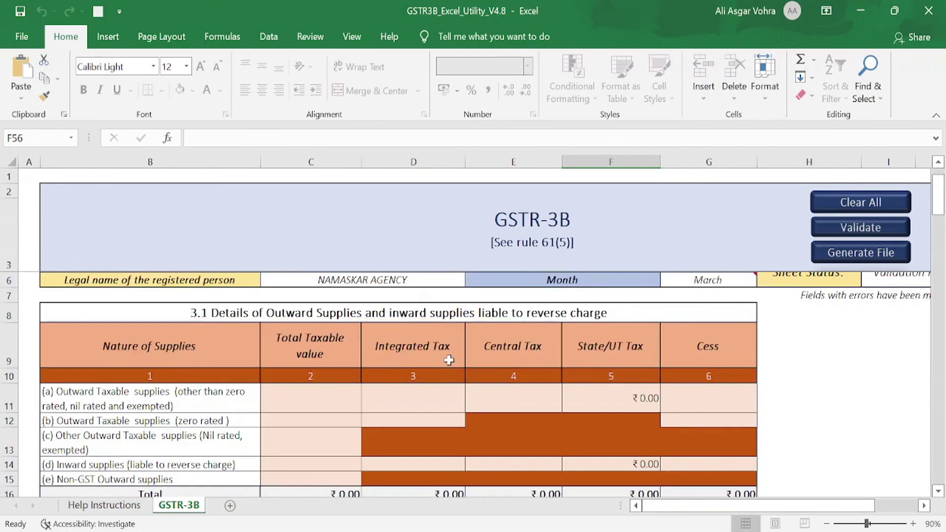
Check the sheet status beside the GSTIN details, validate the GSTR-3B sheet, and dismiss the message.
scroll(739, 345, up, 1)
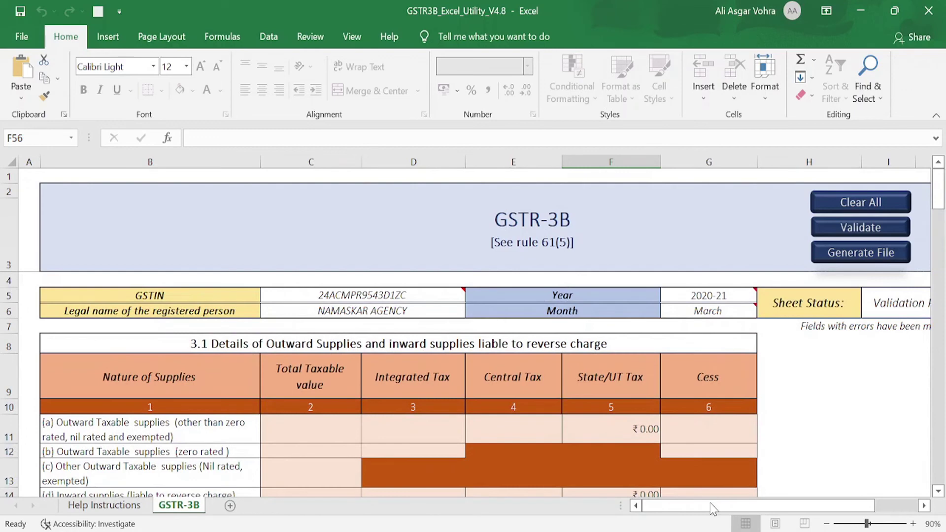
drag(698, 510, 771, 513)
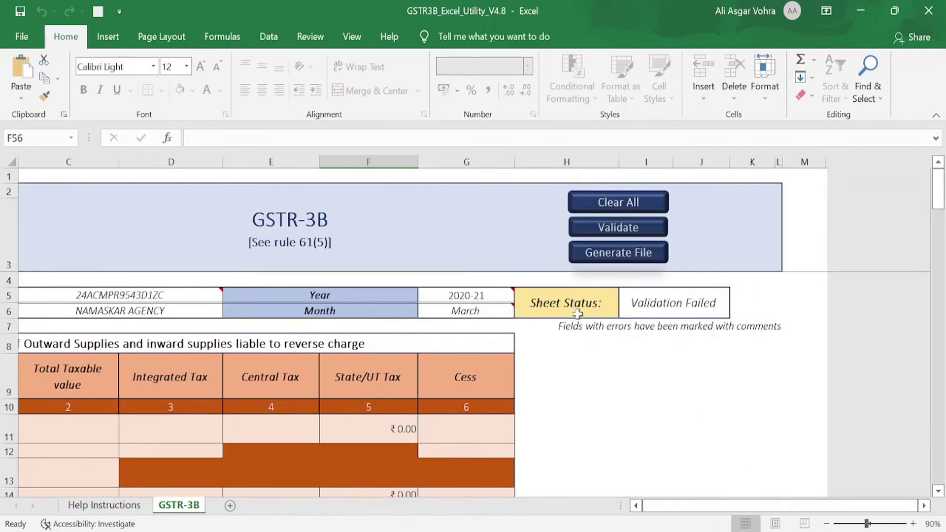
click(628, 230)
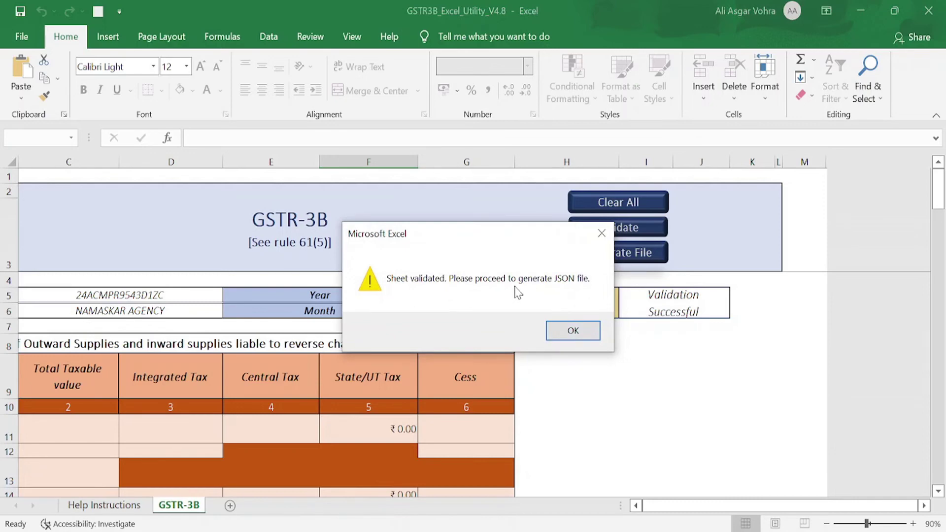
click(573, 327)
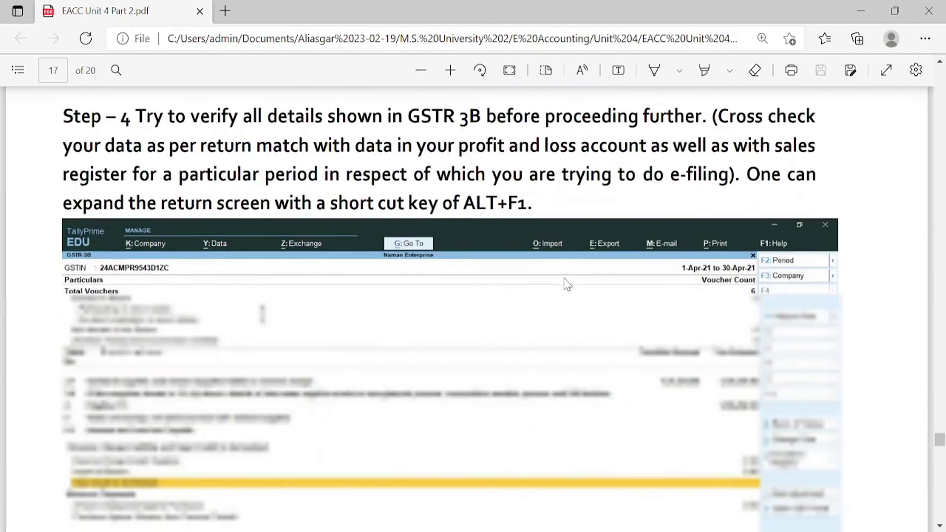
Switch to the EACC Unit 4 Part 2.pdf guide and read from Step 4 through Steps 9 and 10 on generating and filing the JSON file.
scroll(567, 283, down, 2)
scroll(565, 280, down, 20)
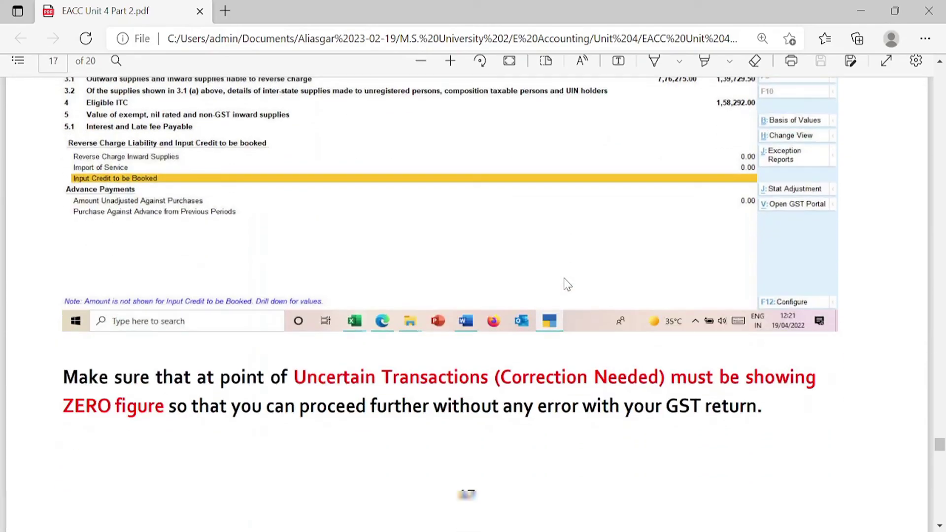
scroll(568, 285, down, 20)
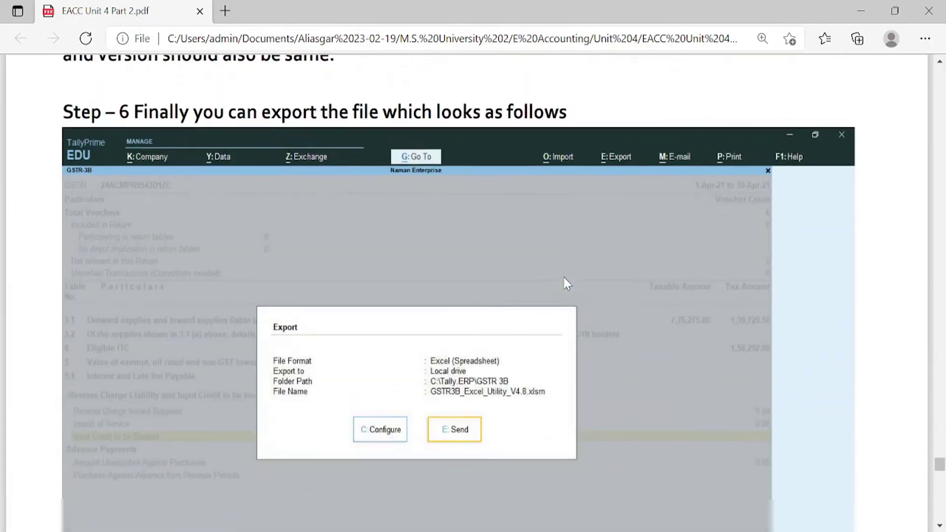
scroll(567, 283, down, 20)
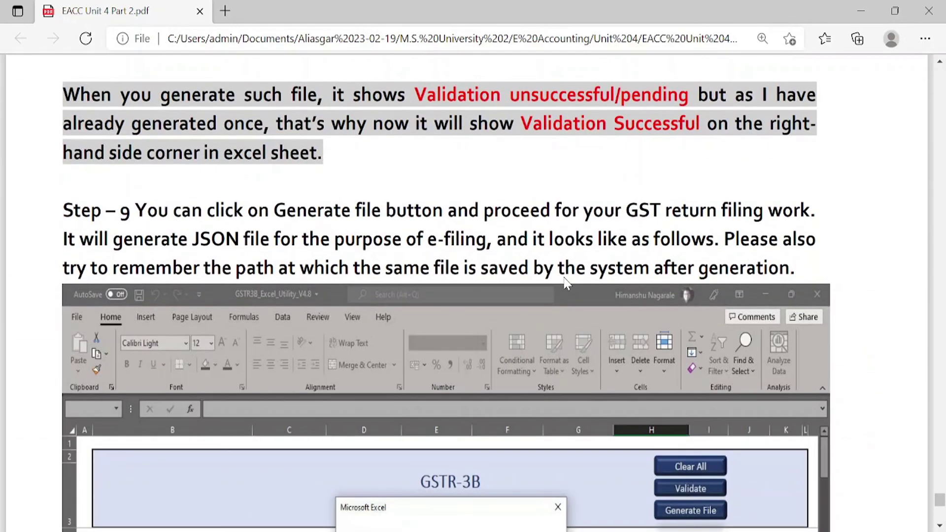
scroll(565, 282, down, 3)
scroll(562, 280, up, 3)
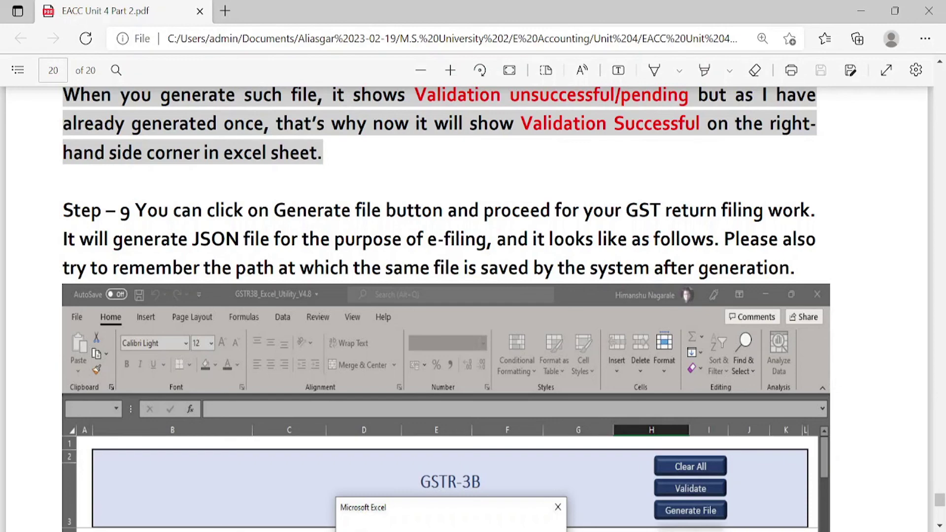
scroll(711, 294, down, 10)
scroll(711, 295, up, 5)
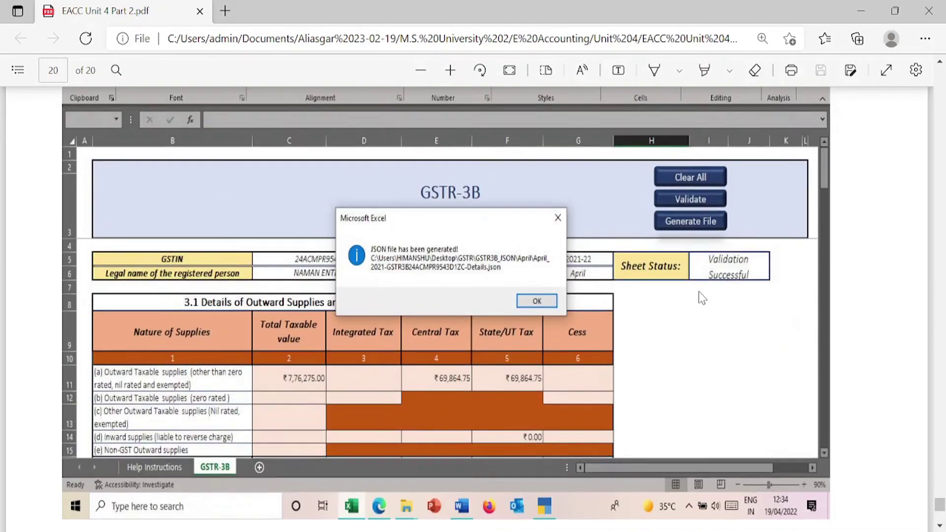
scroll(674, 269, down, 10)
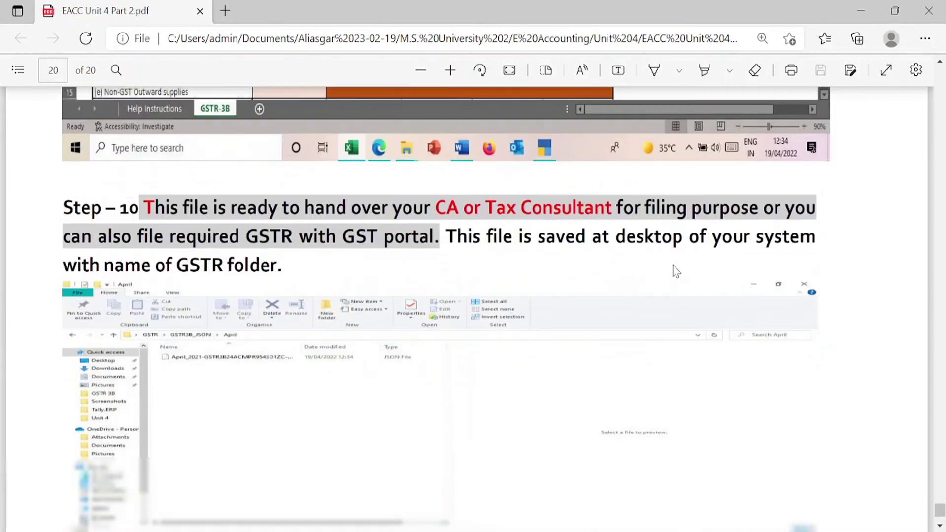